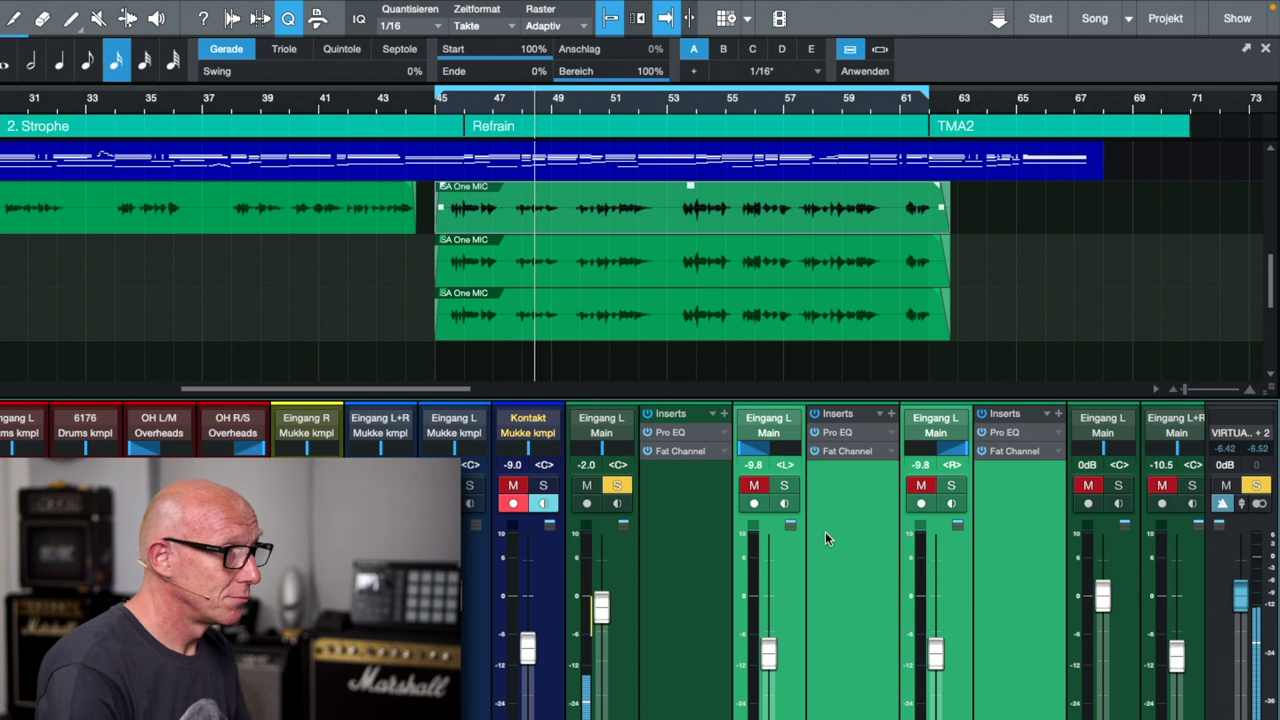
# Solo both vocal doubles and detune their refrain events in opposite directions, setting the ISA One MIC 4 event's tuning to -10.
pyautogui.click(787, 486)
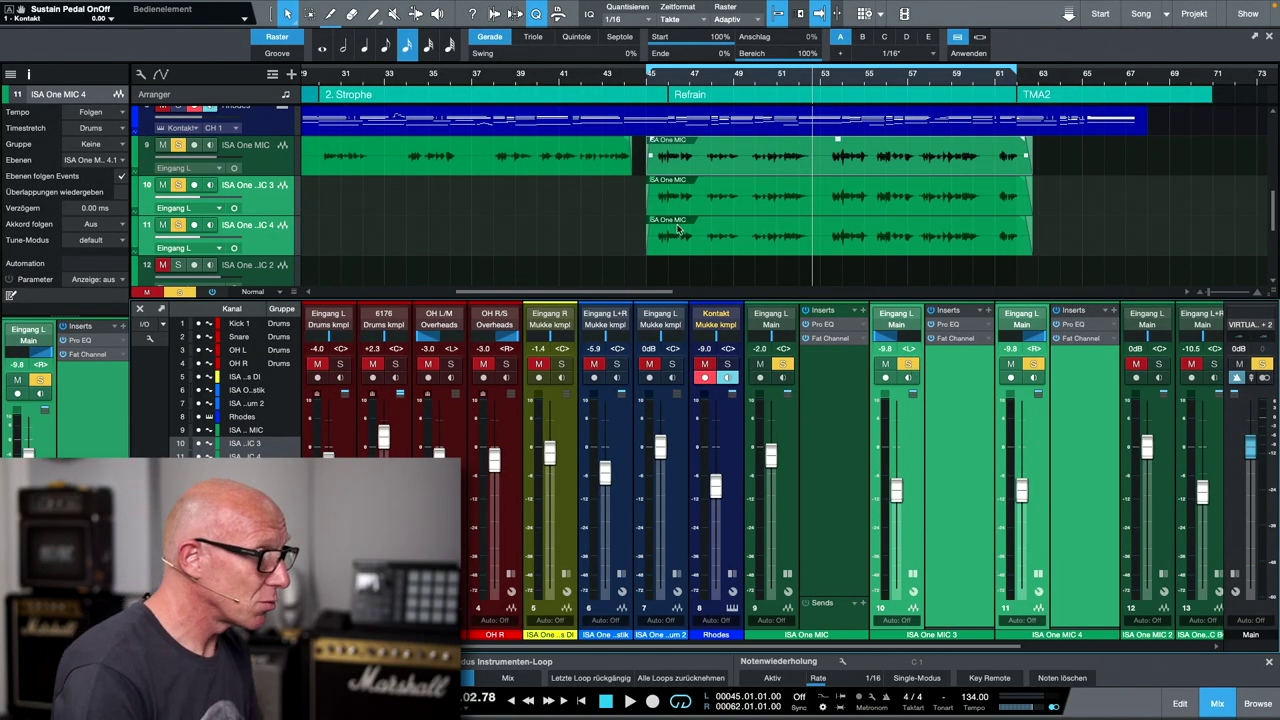
pyautogui.click(702, 200)
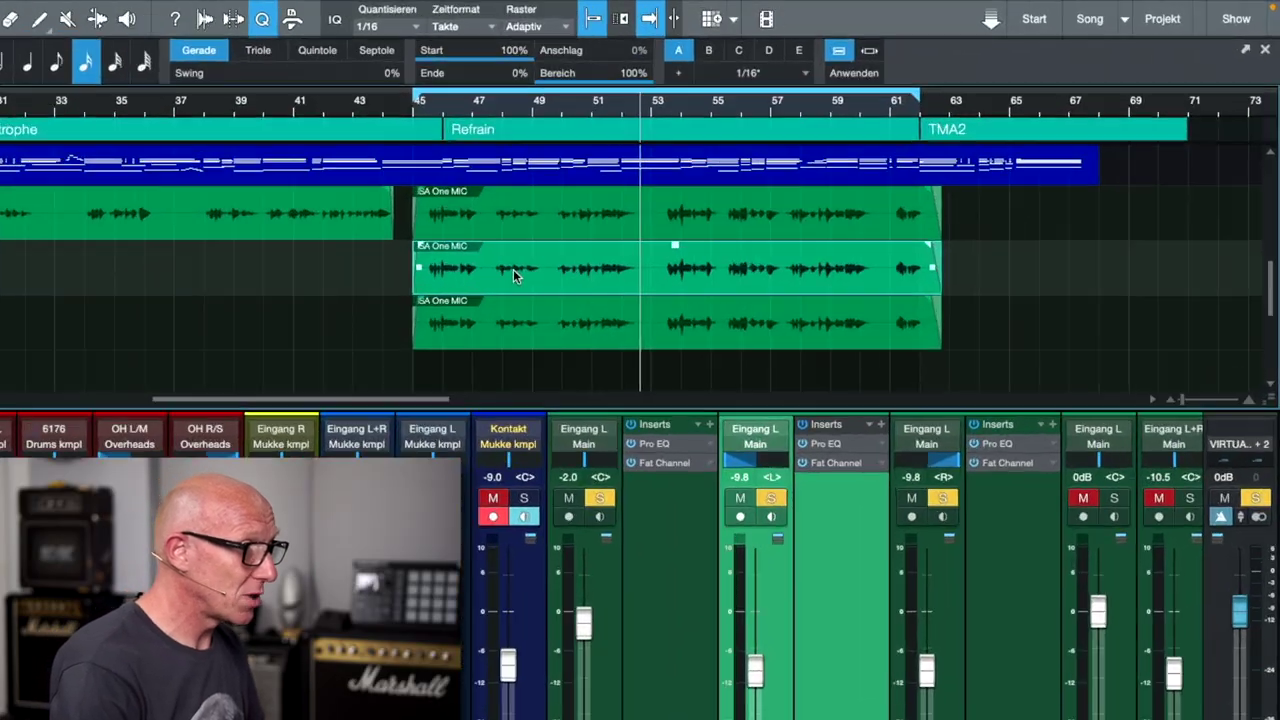
pyautogui.rightClick(718, 198)
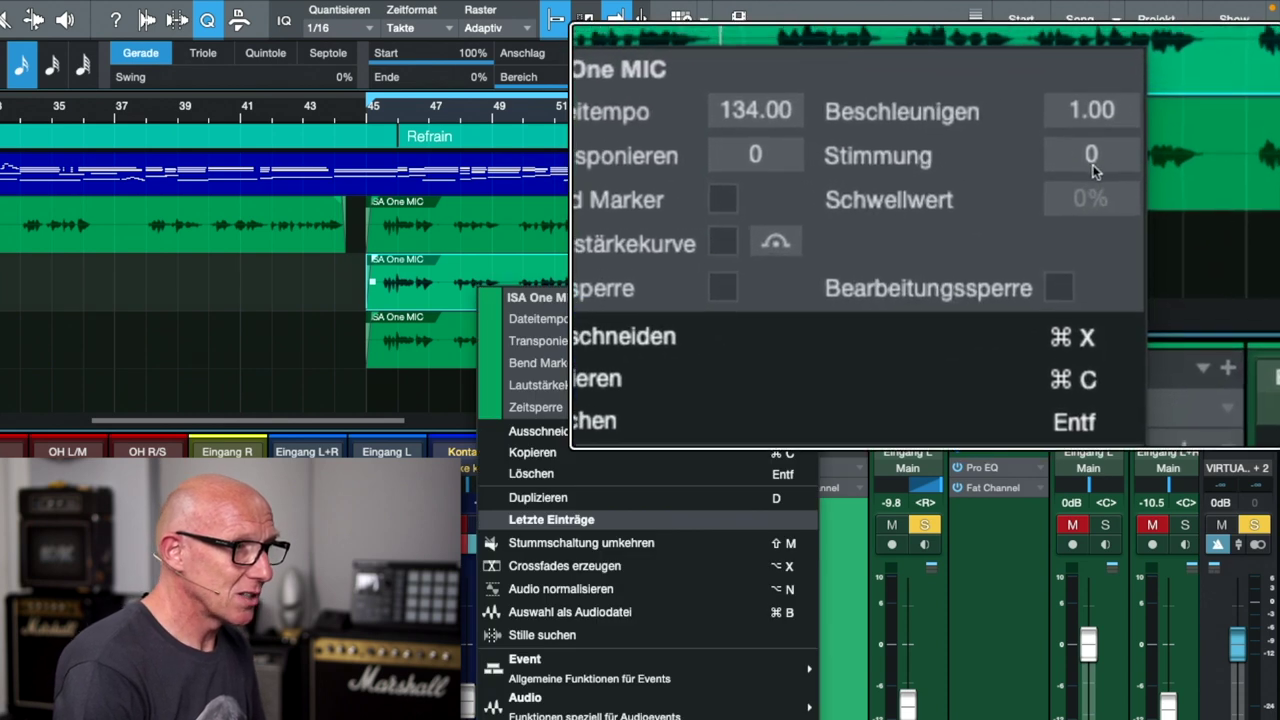
pyautogui.moveTo(1093, 168); pyautogui.dragTo(1093, 156)
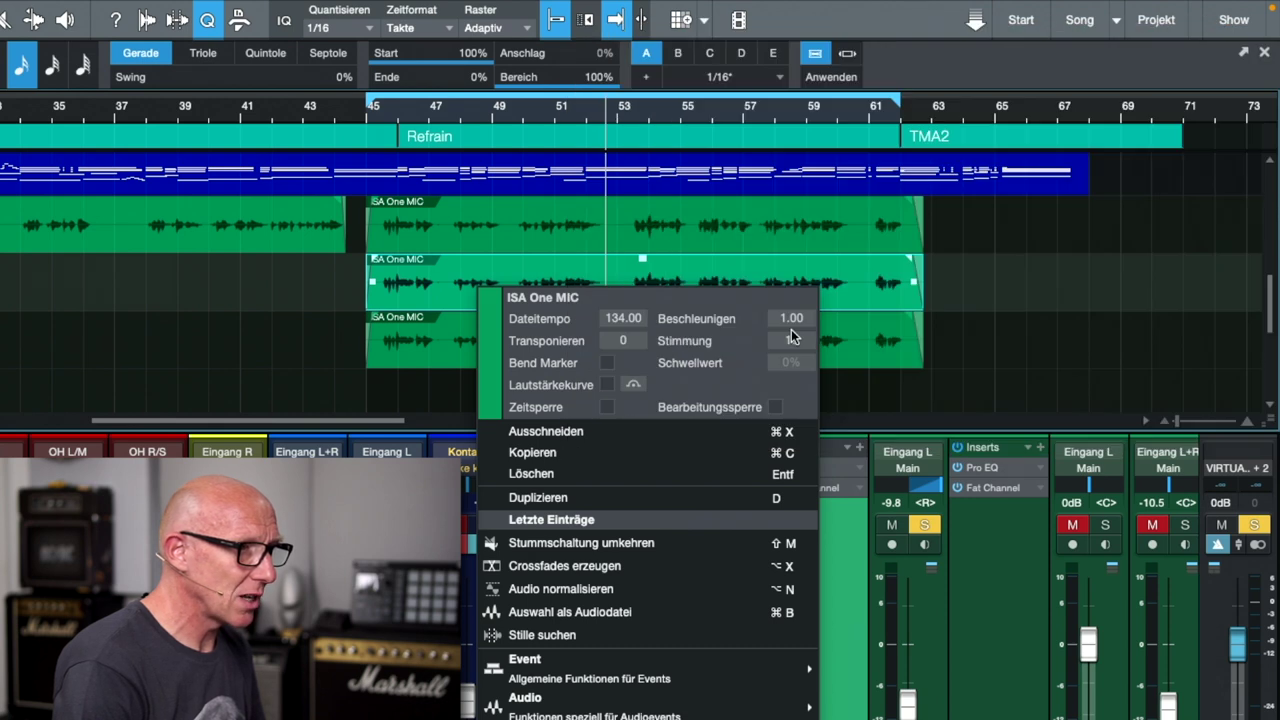
pyautogui.click(458, 347)
pyautogui.rightClick(515, 338)
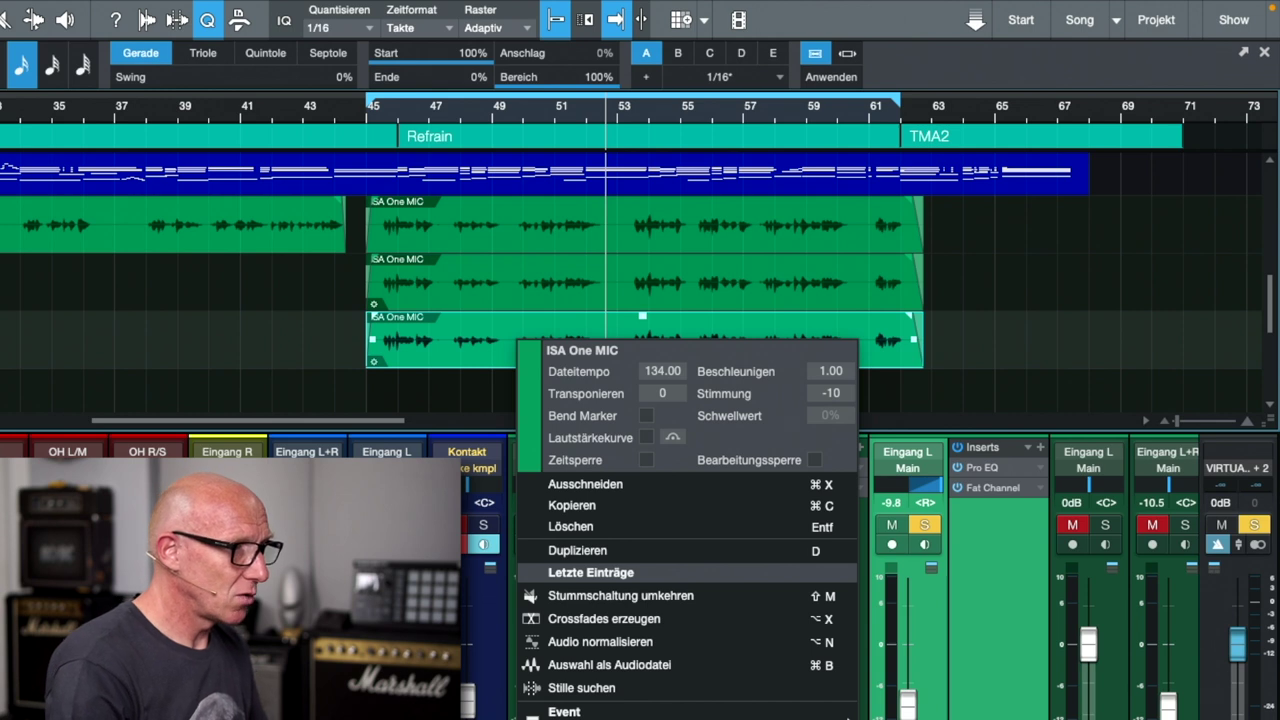
# Play the refrain and compare the lead vocal with the two detuned doubles switched off and back on.
pyautogui.click(924, 633)
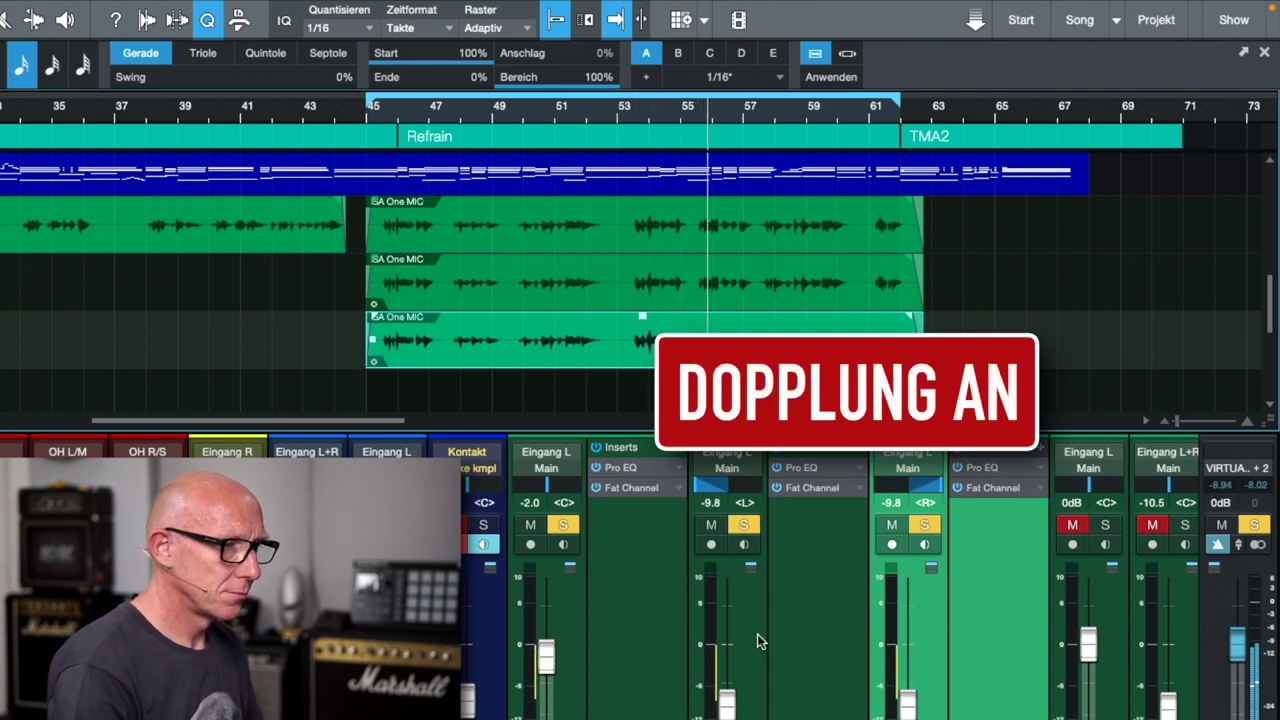
pyautogui.click(711, 525)
pyautogui.click(743, 525)
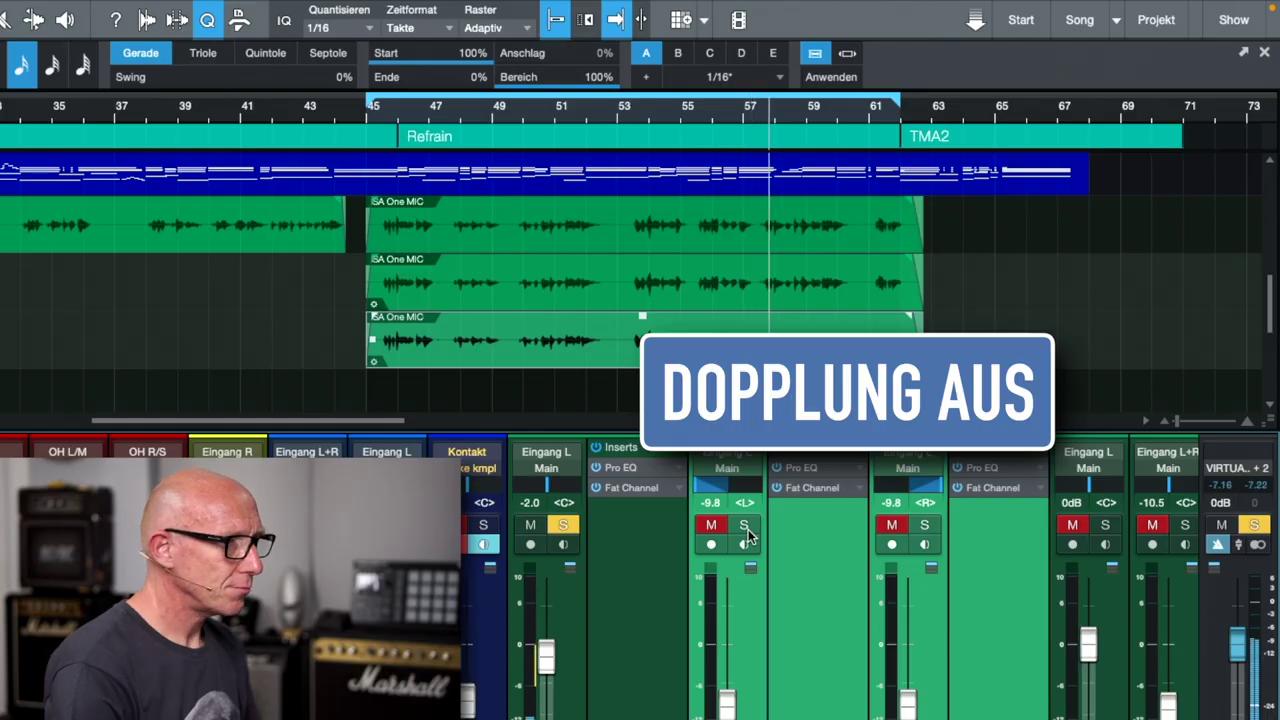
pyautogui.click(745, 527)
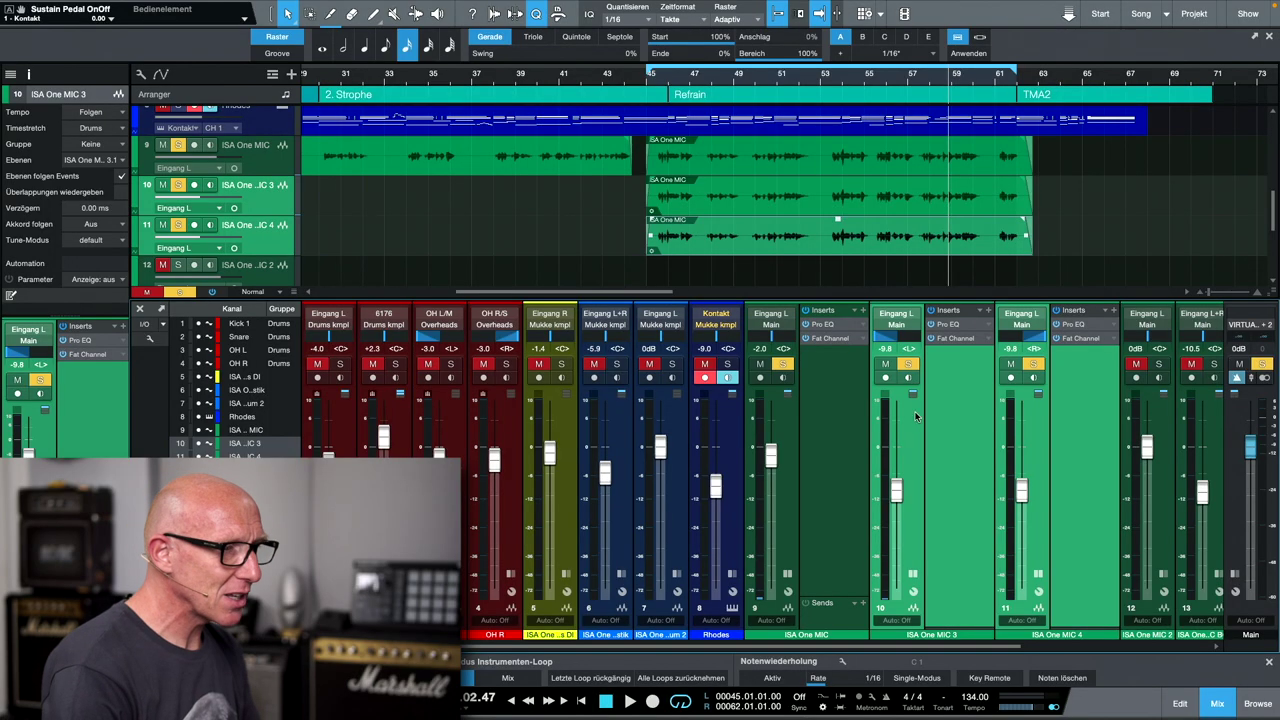
# Set the track delay to 10 ms for ISA One MIC 3 and to -10 ms for ISA One MIC 4.
pyautogui.click(916, 418)
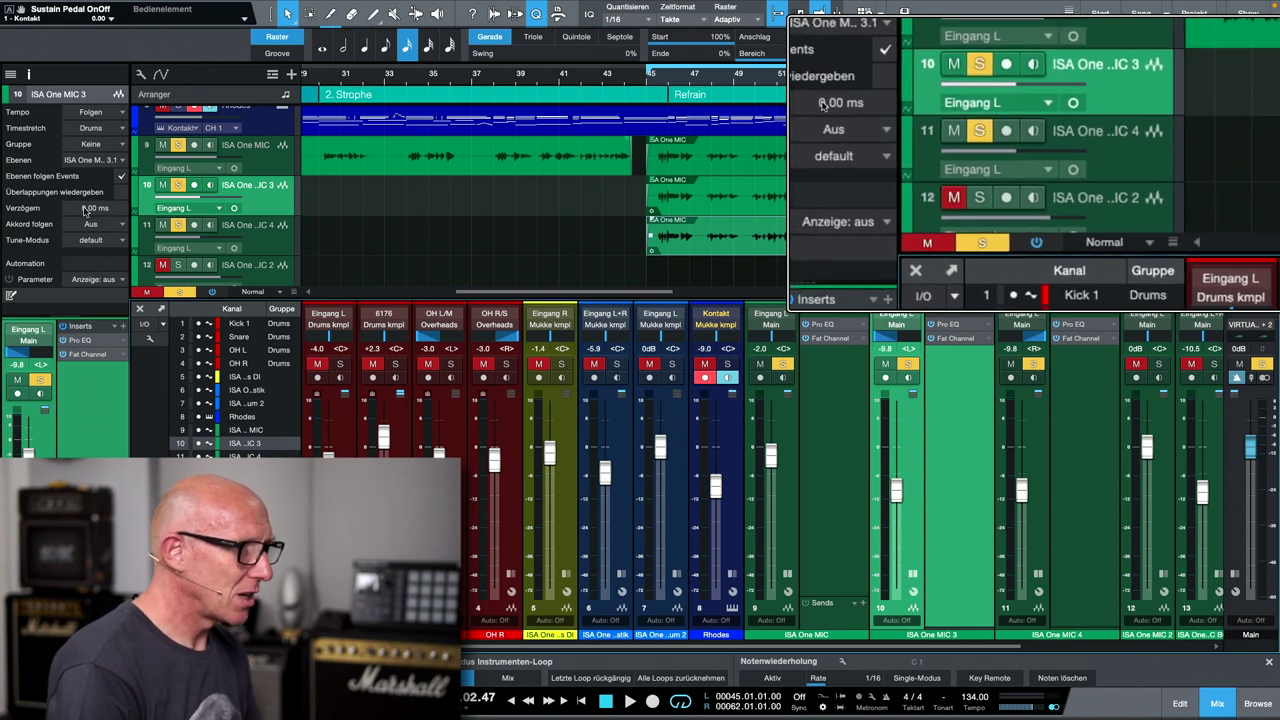
pyautogui.click(86, 208)
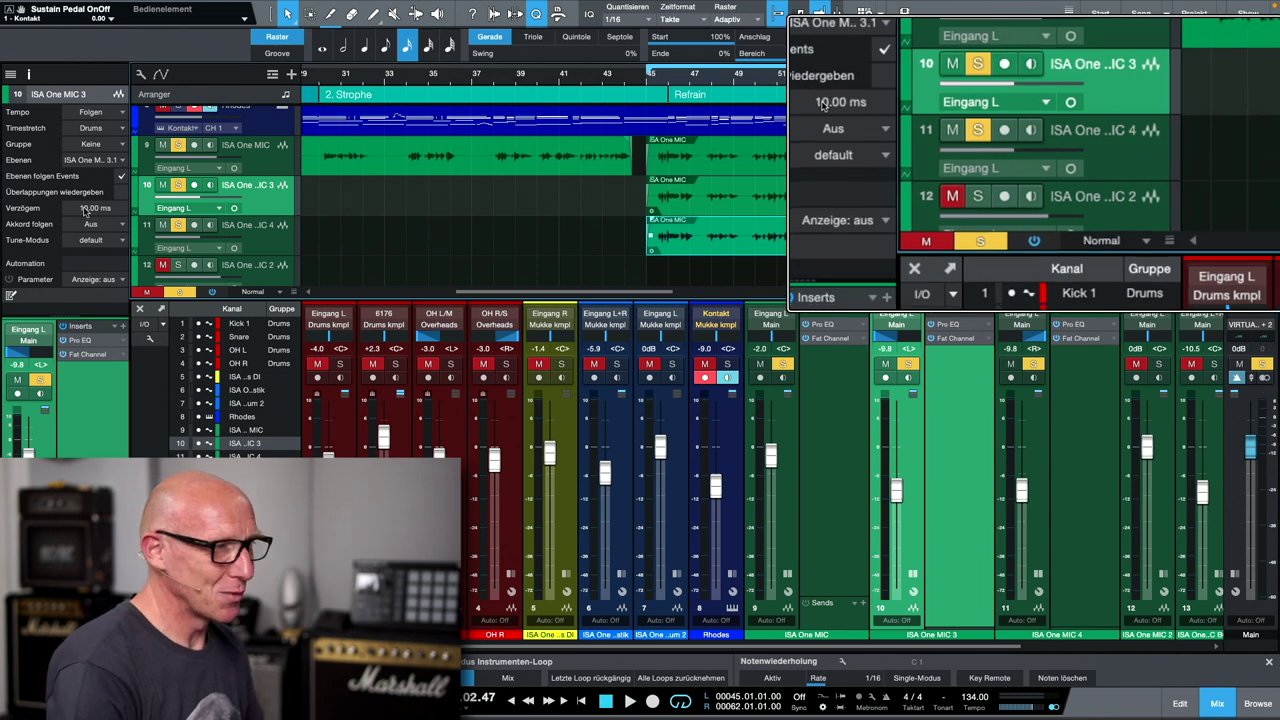
pyautogui.click(266, 236)
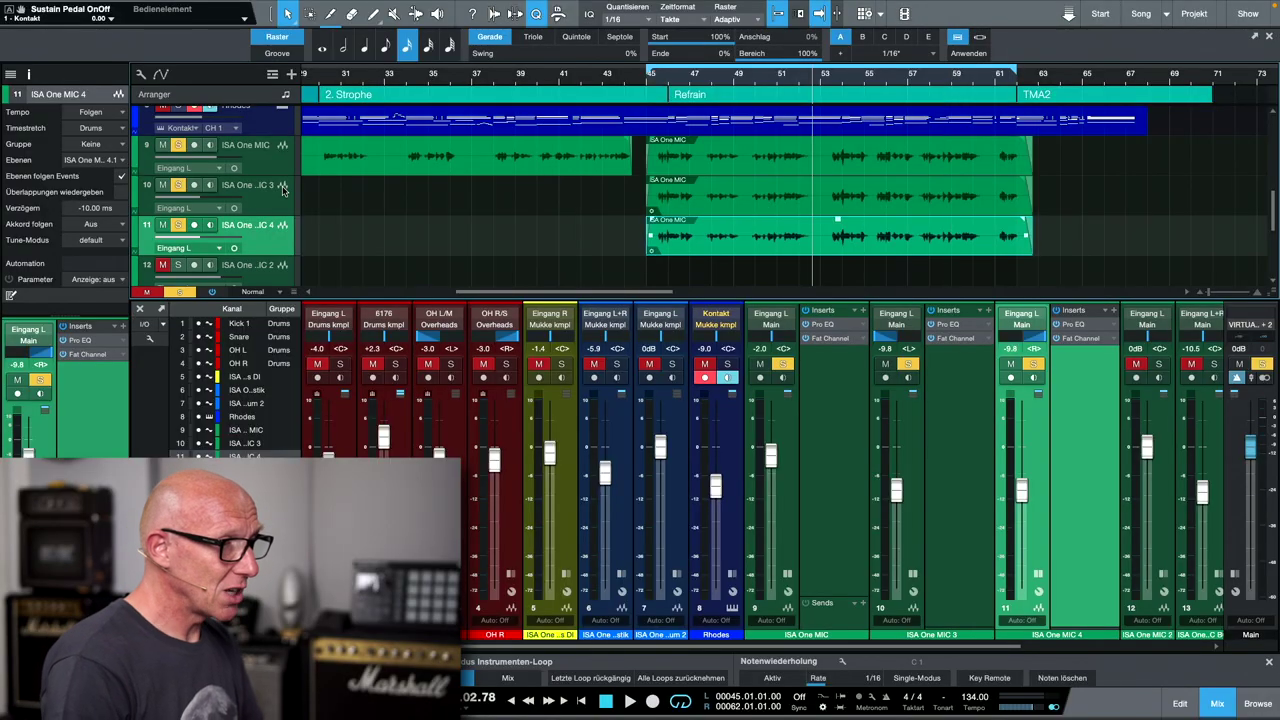
# Play from the start of the refrain loop and compare the vocal without and with the two delayed doubles.
pyautogui.press('Home')
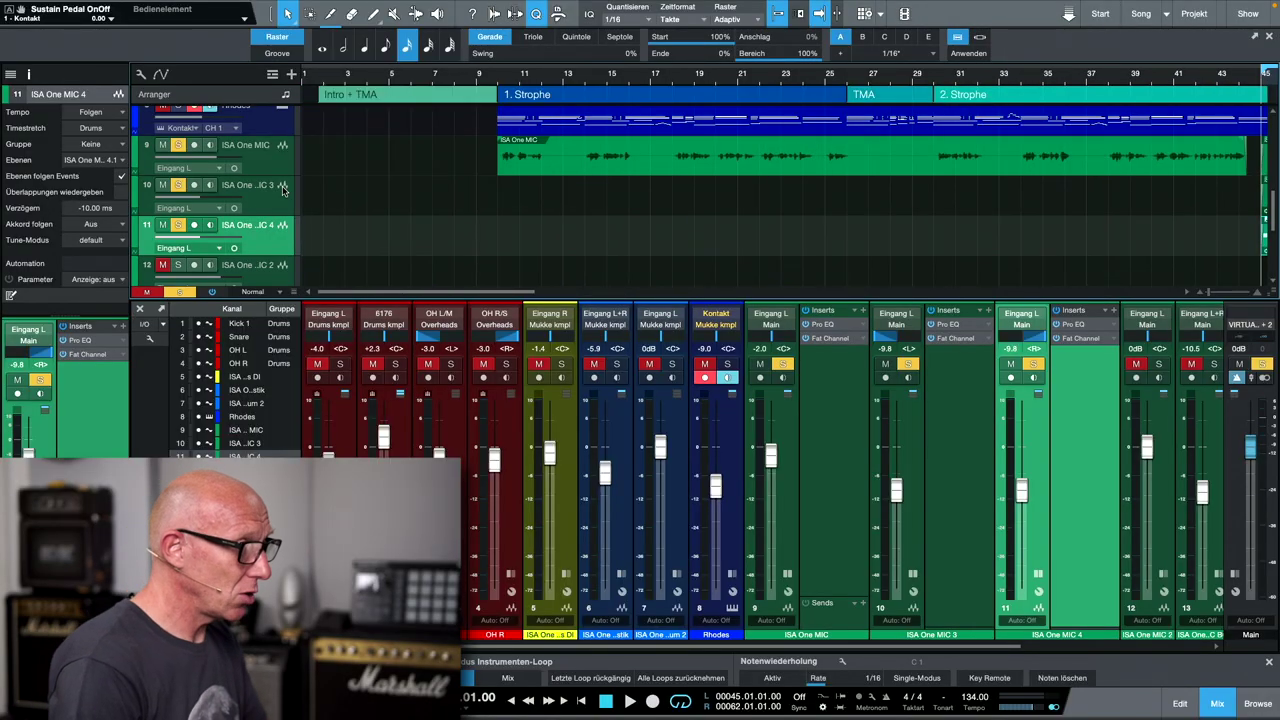
pyautogui.press('KP_1')
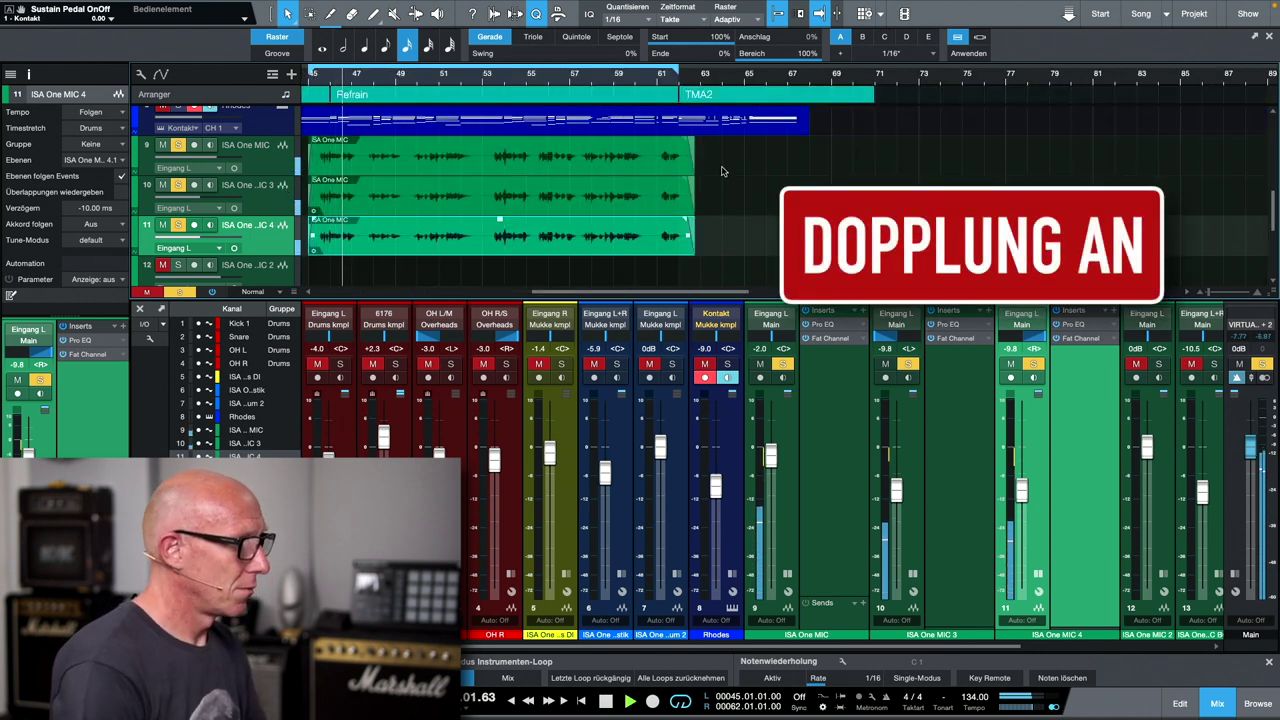
pyautogui.press('f')
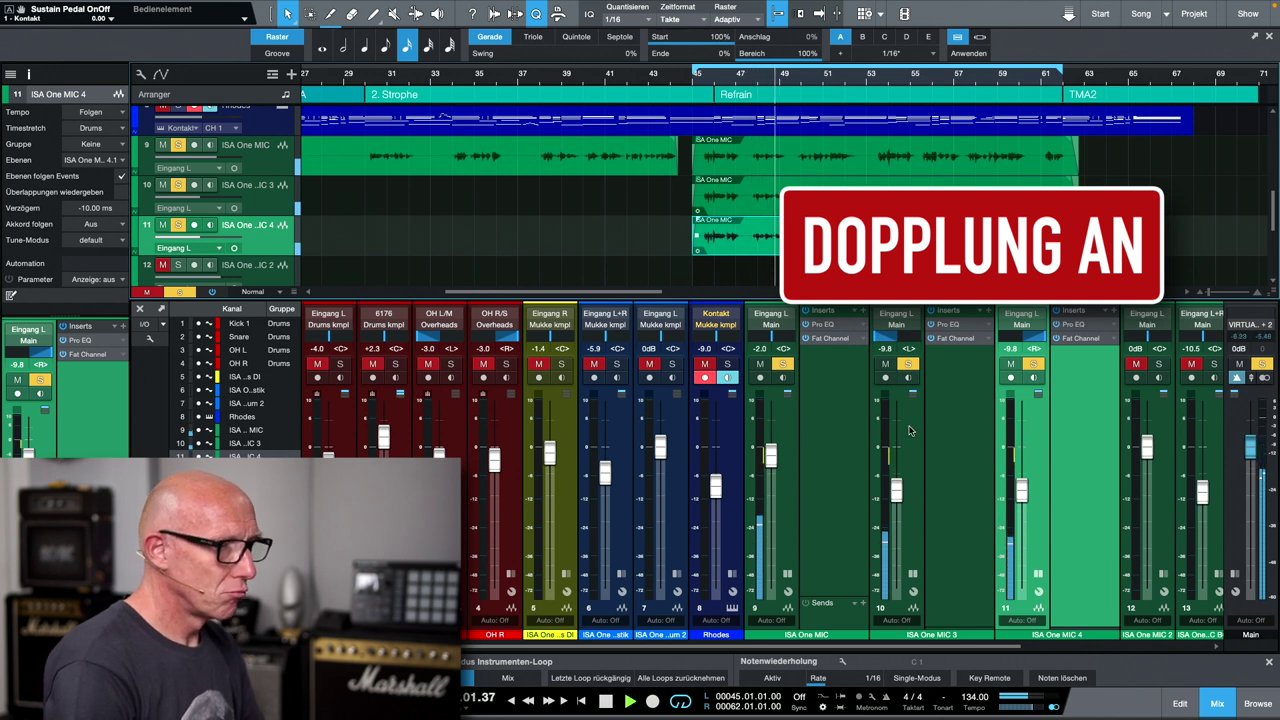
pyautogui.click(910, 430)
pyautogui.click(909, 366)
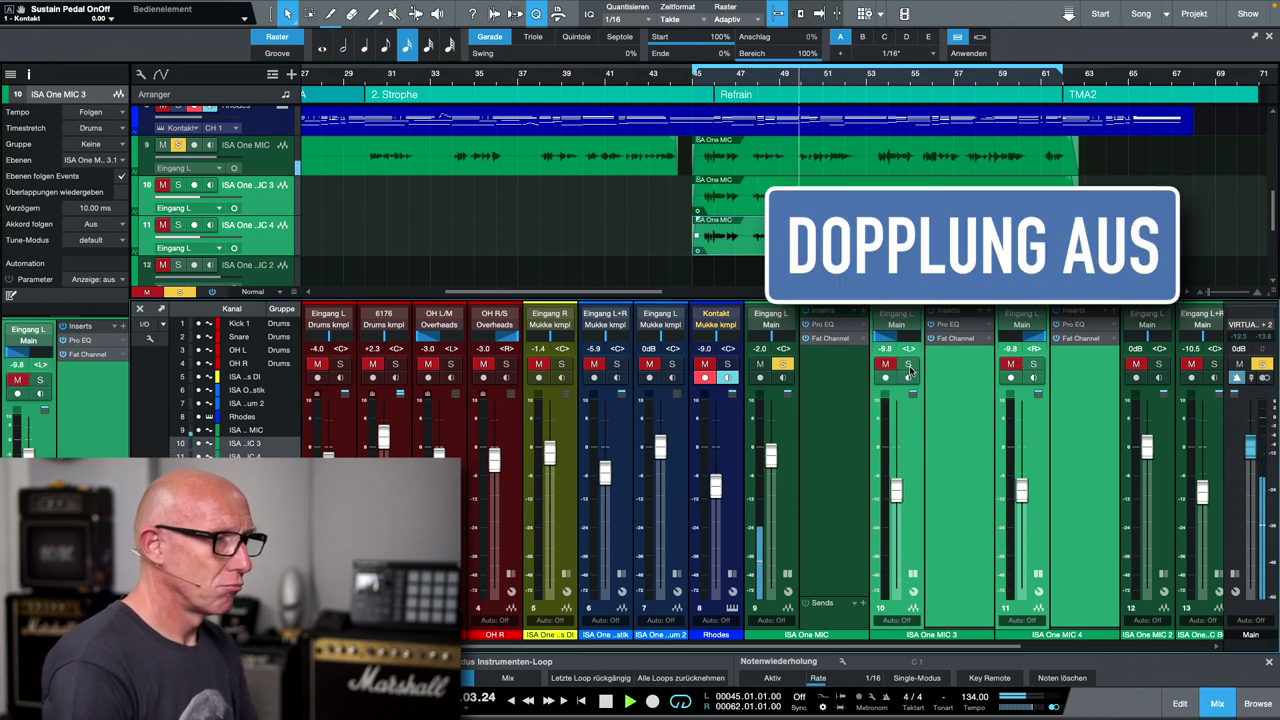
pyautogui.click(909, 366)
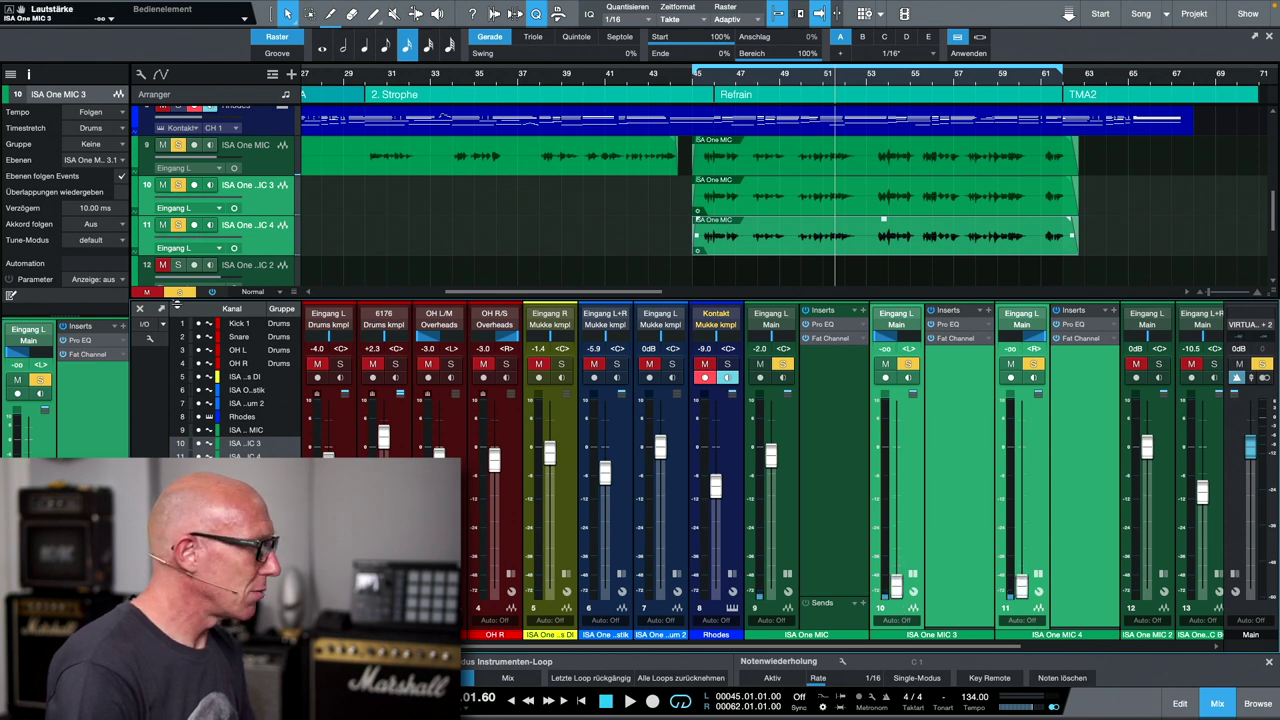
# With all solos cleared, raise both doubles to -9.5 dB during playback and compare the full mix without and with them.
pyautogui.click(181, 292)
pyautogui.press('space')
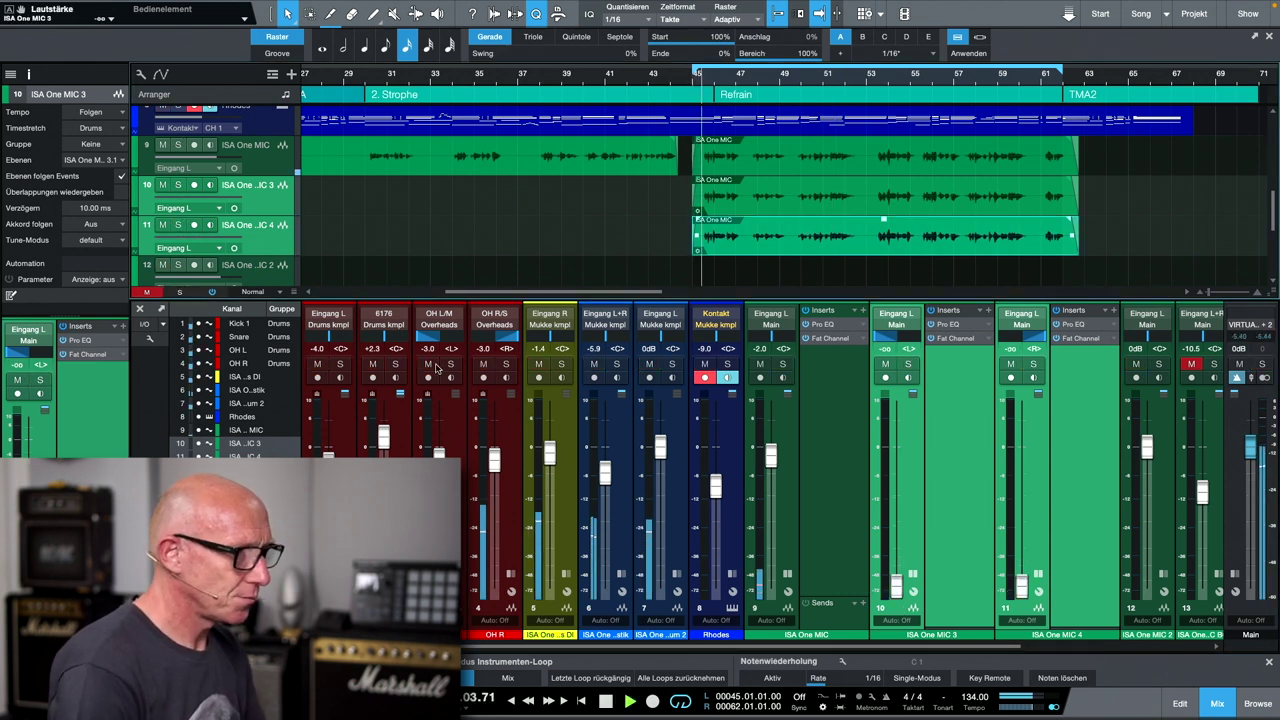
pyautogui.moveTo(896, 586); pyautogui.dragTo(902, 491)
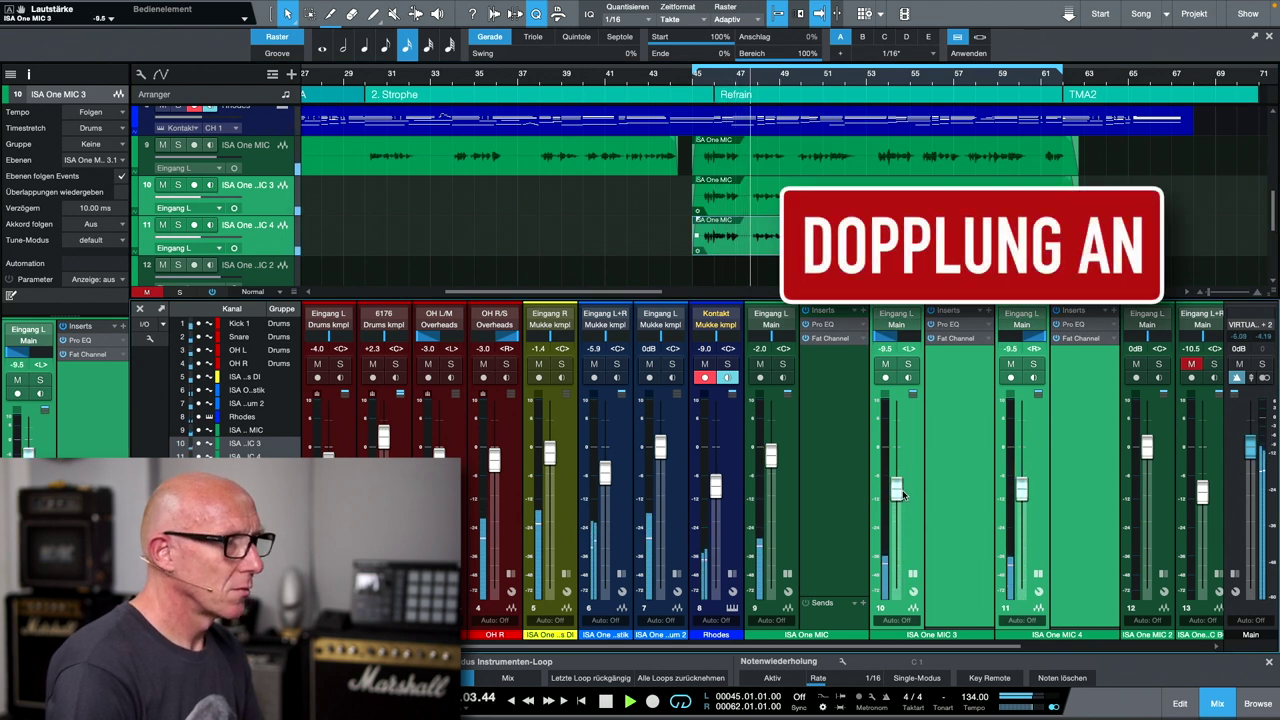
pyautogui.click(886, 366)
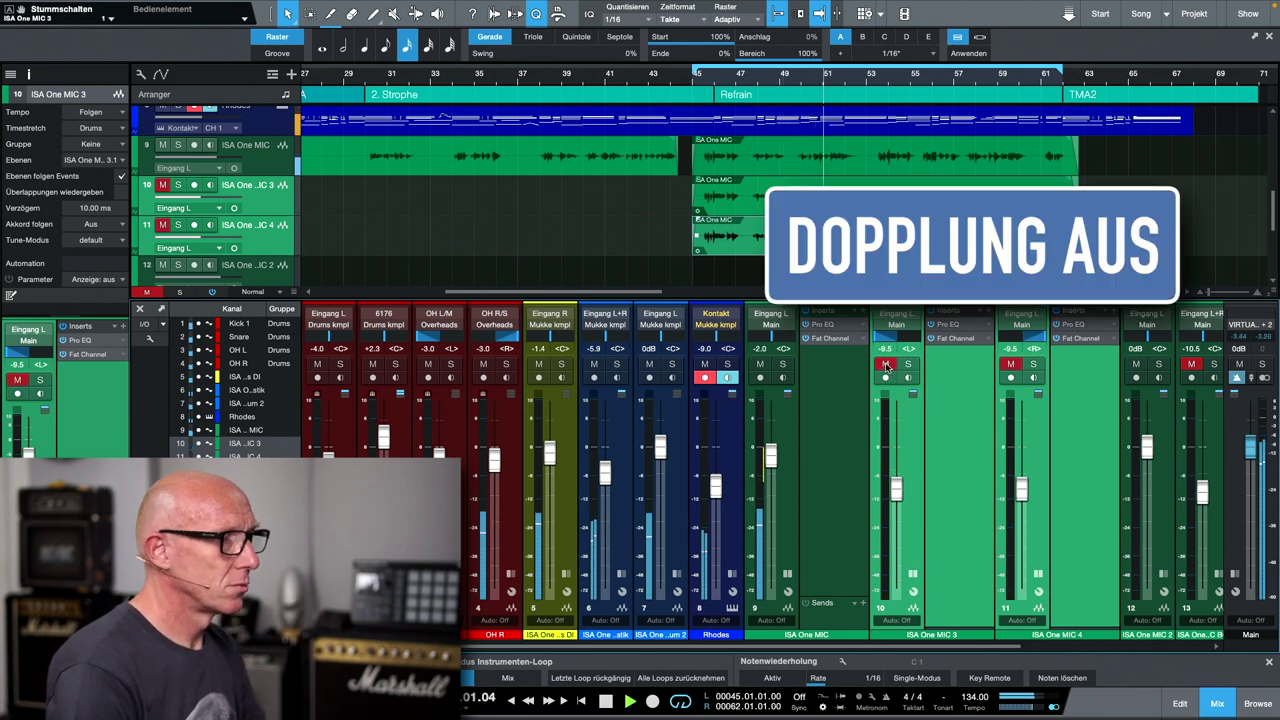
pyautogui.click(886, 366)
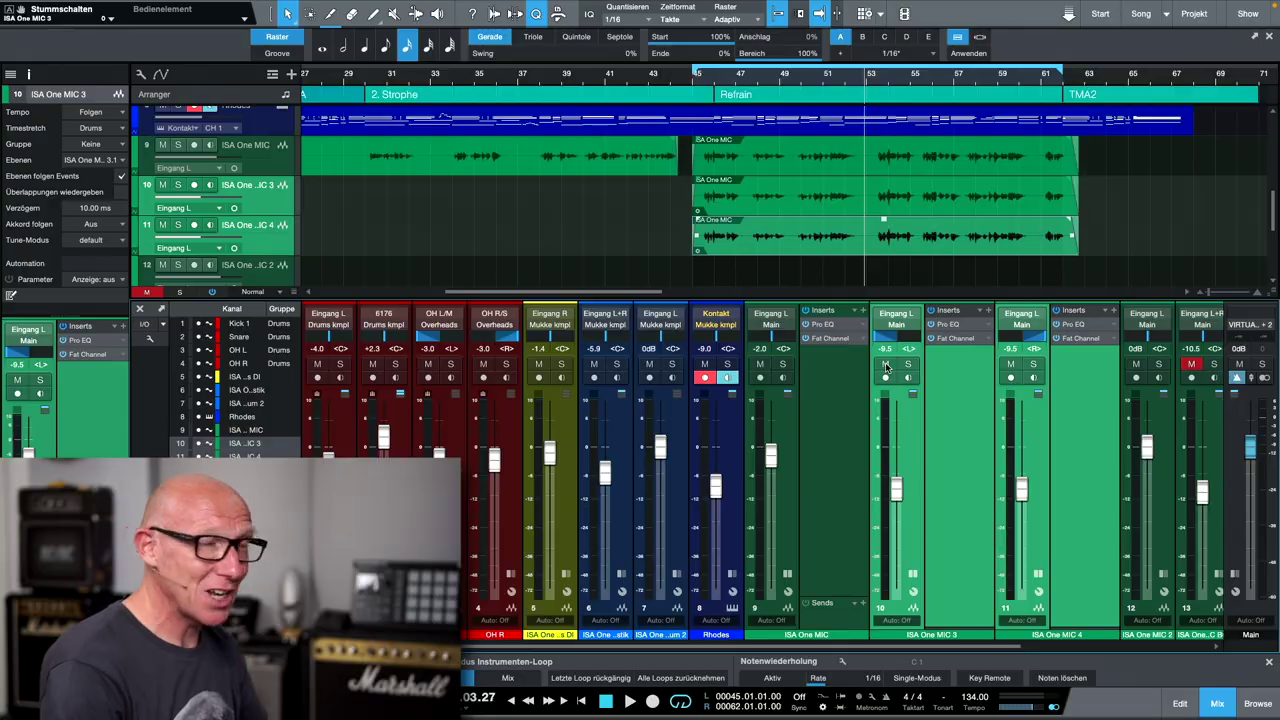
# Find the CrispyTuner plug-in and add it as an insert on the ISA One MIC 3 channel only.
pyautogui.click(915, 425)
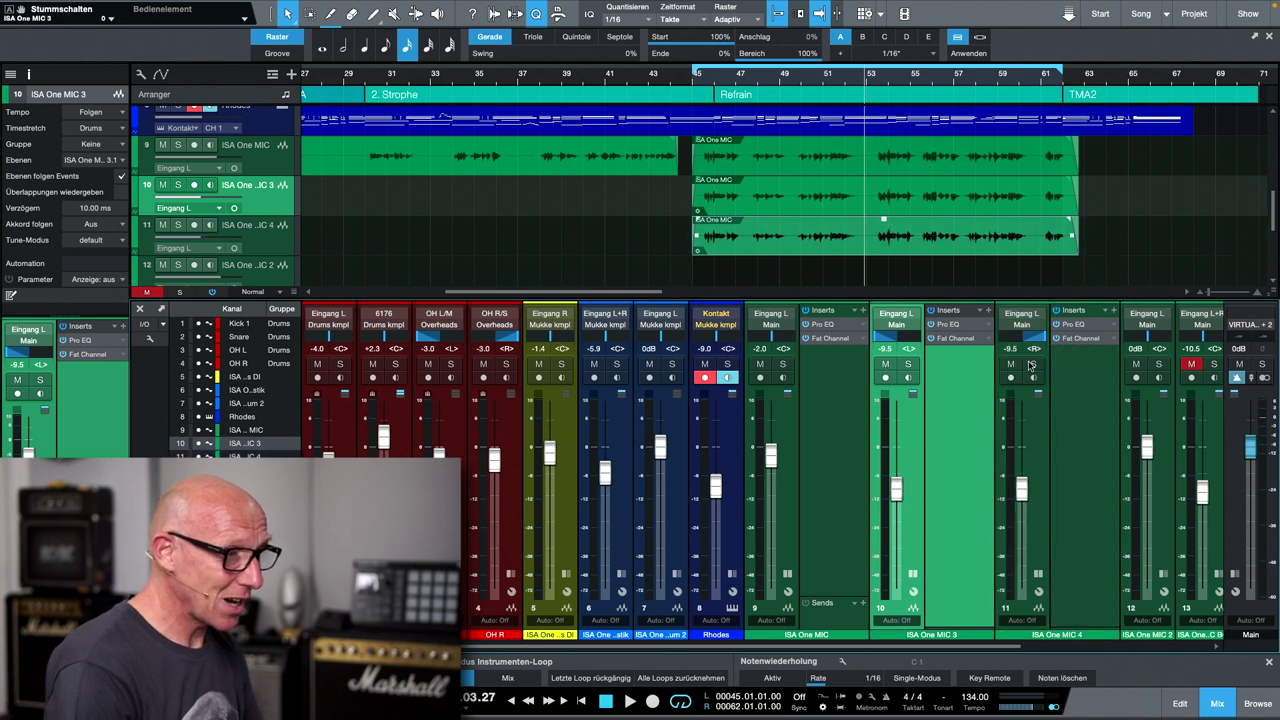
pyautogui.click(988, 311)
pyautogui.write('C')
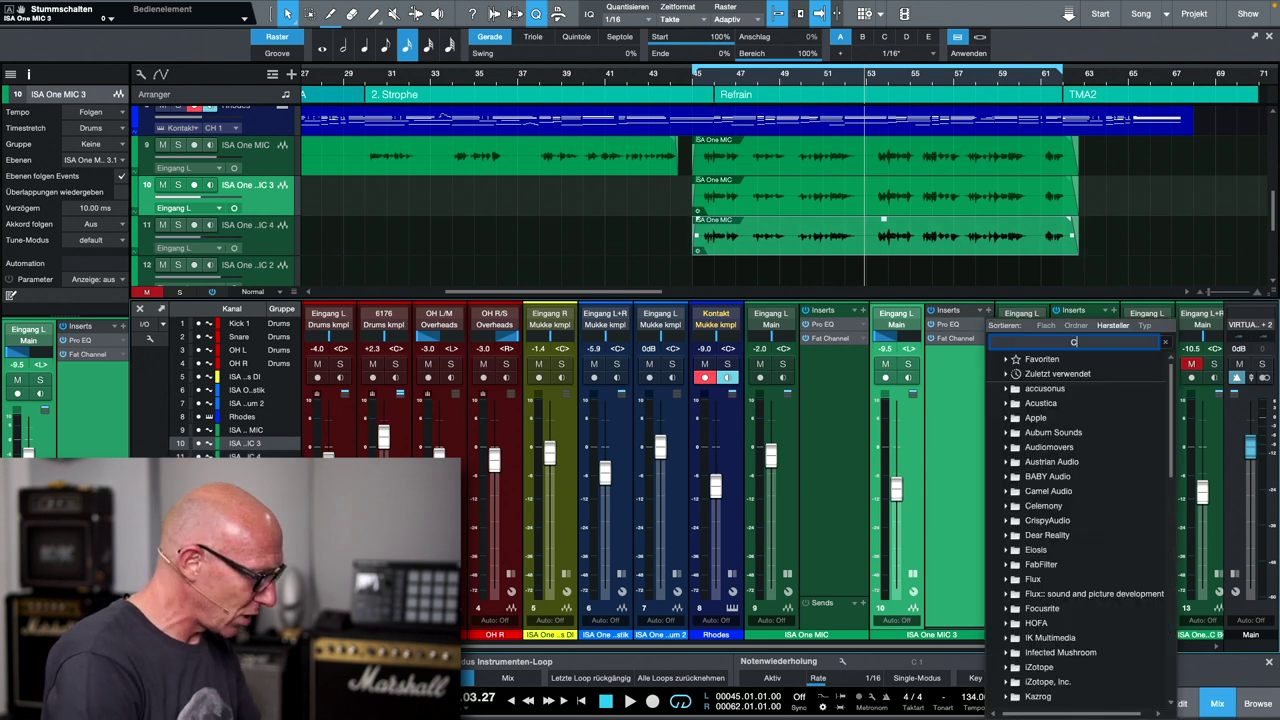
pyautogui.write('risp')
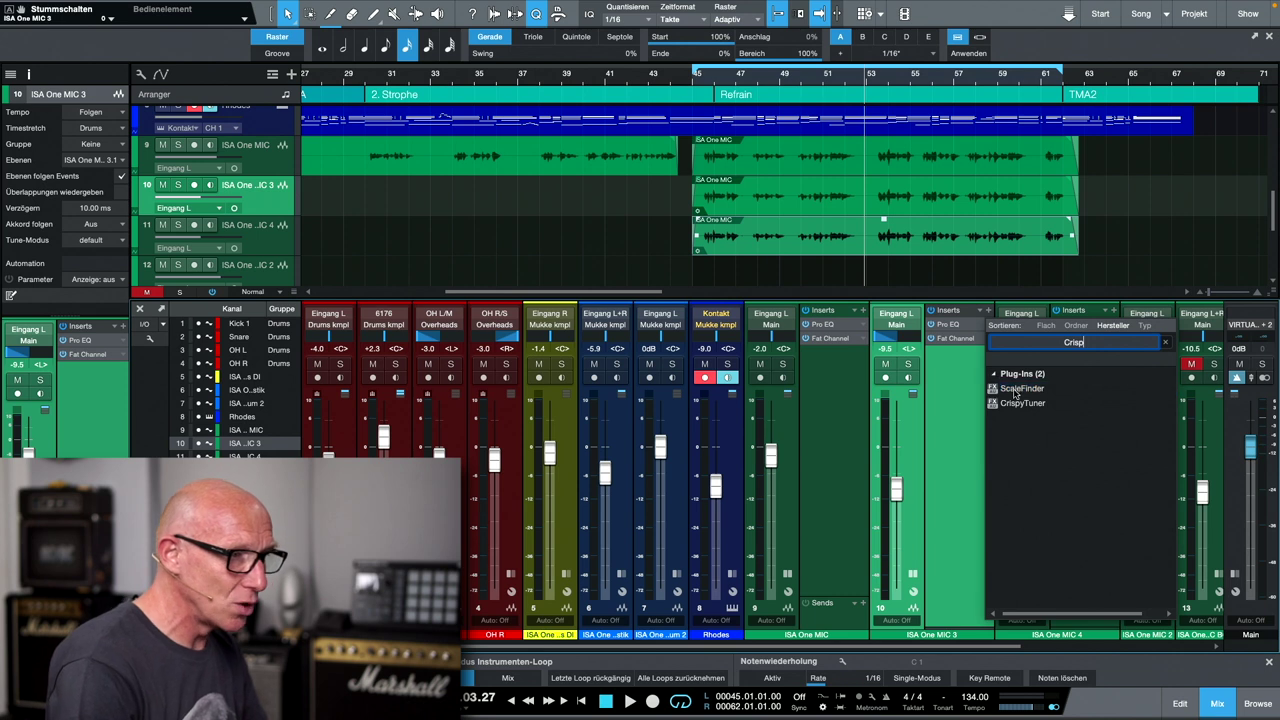
pyautogui.click(1020, 403)
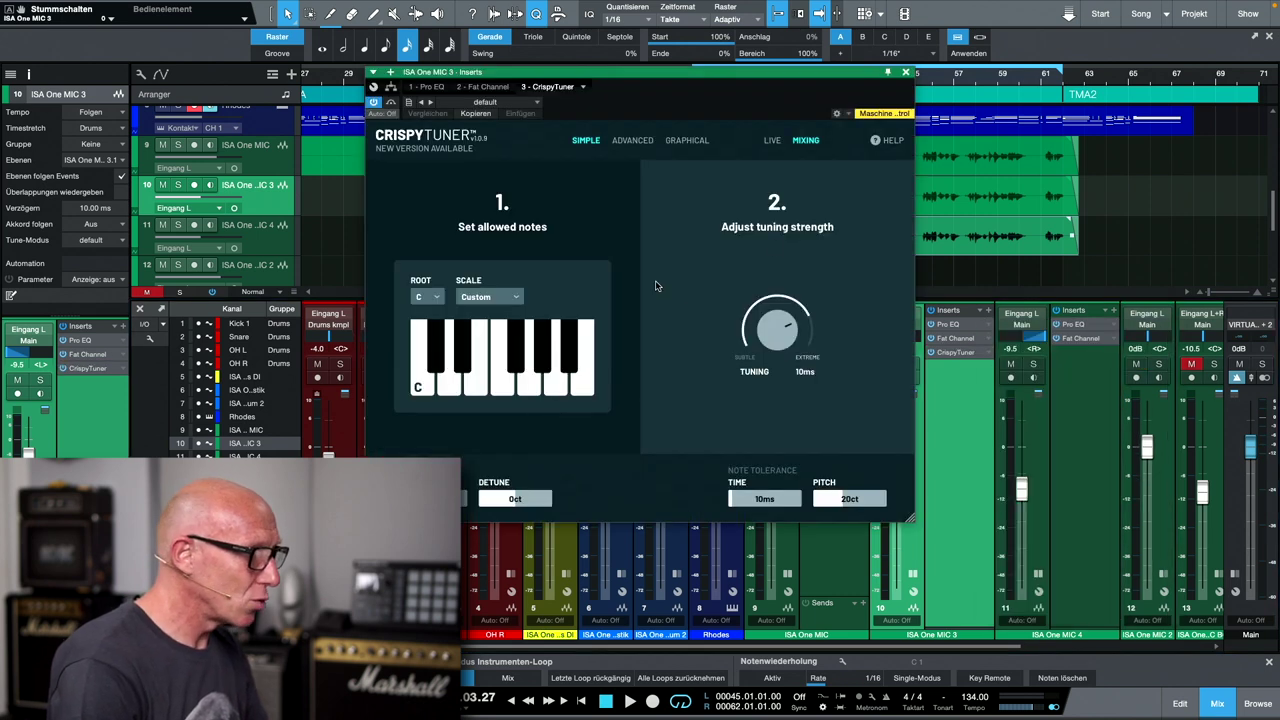
# Restrict CrispyTuner to the C major scale and set its tuning strength to 6 ms while listening to ISA One MIC 3 solo.
pyautogui.click(517, 298)
pyautogui.click(509, 330)
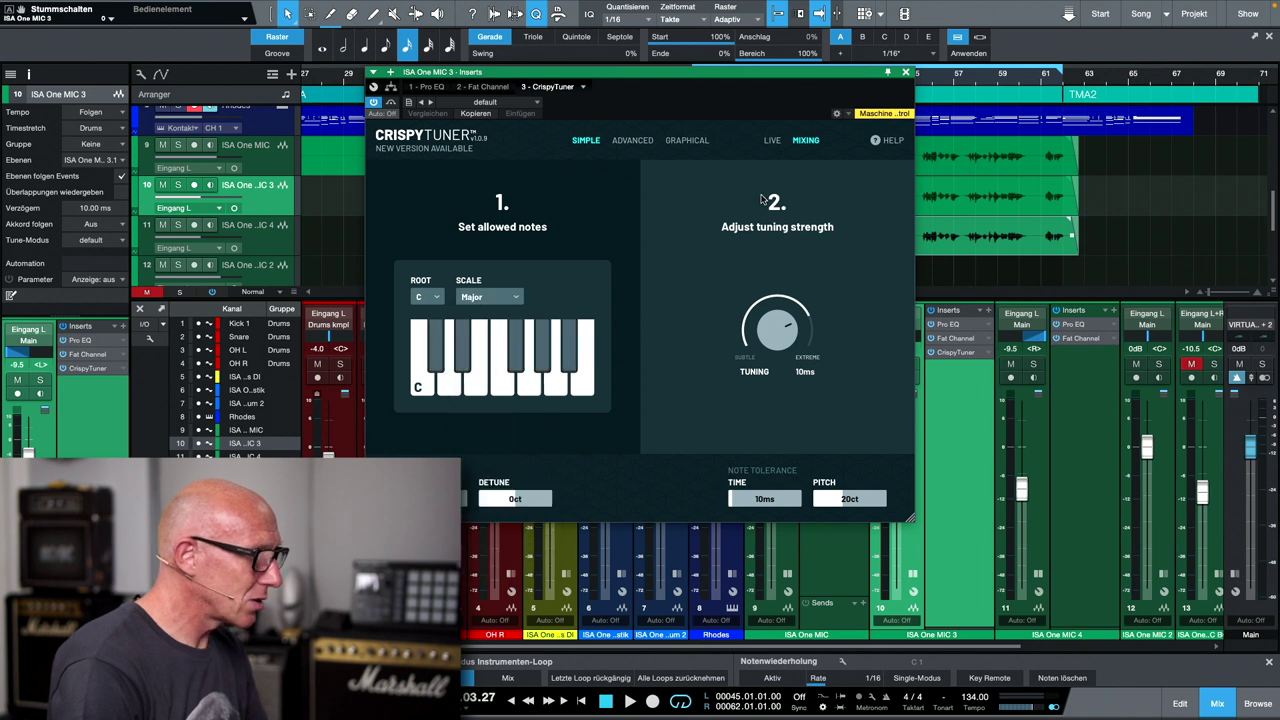
pyautogui.moveTo(795, 96); pyautogui.dragTo(717, 89)
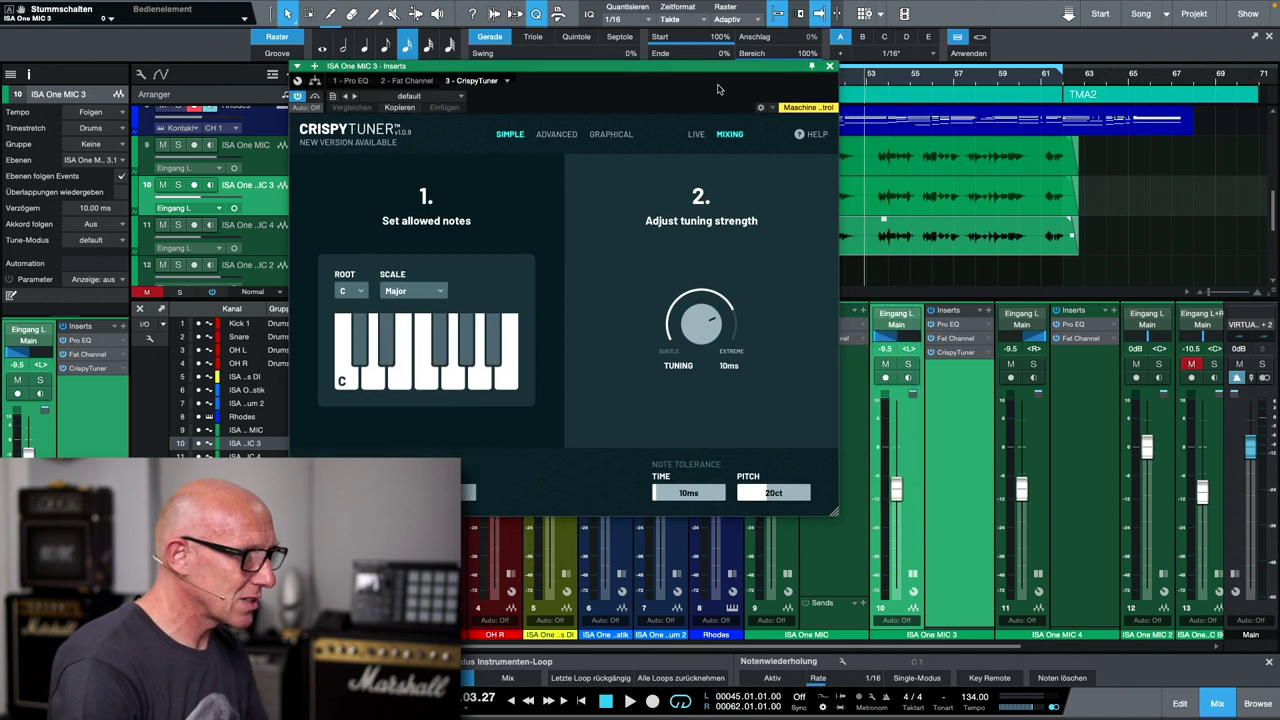
pyautogui.click(908, 365)
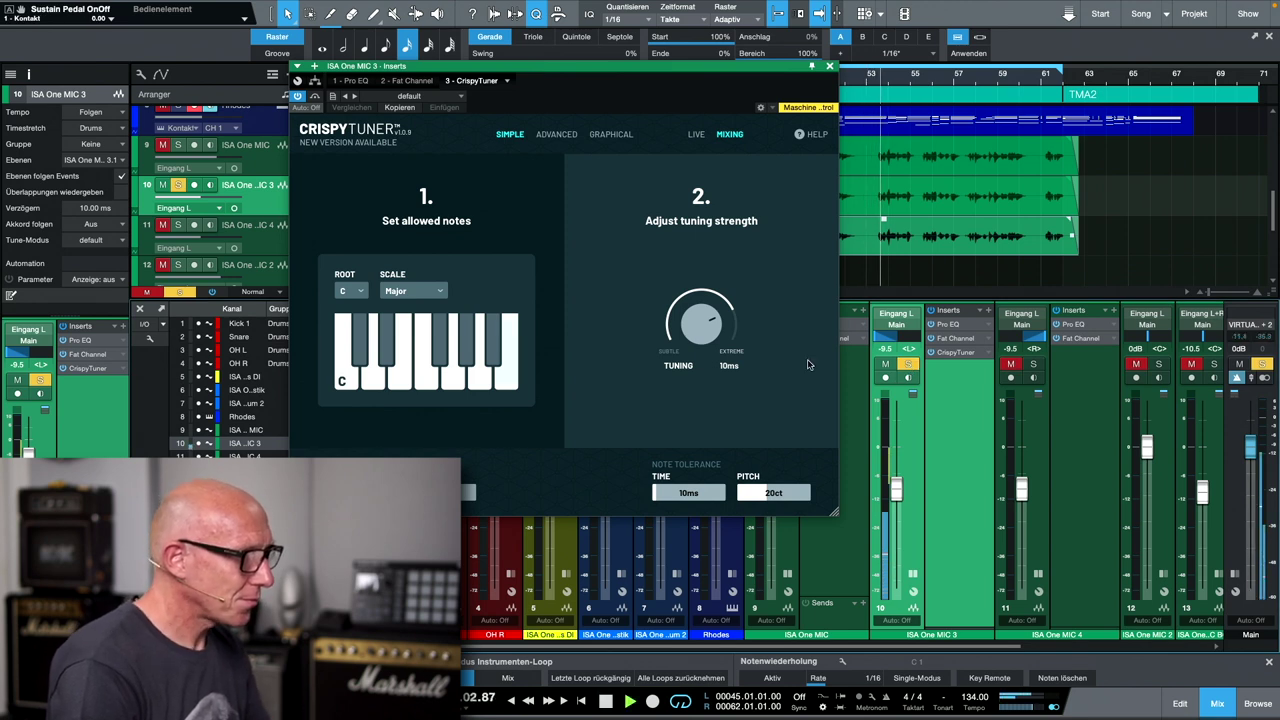
pyautogui.moveTo(700, 330); pyautogui.dragTo(705, 320)
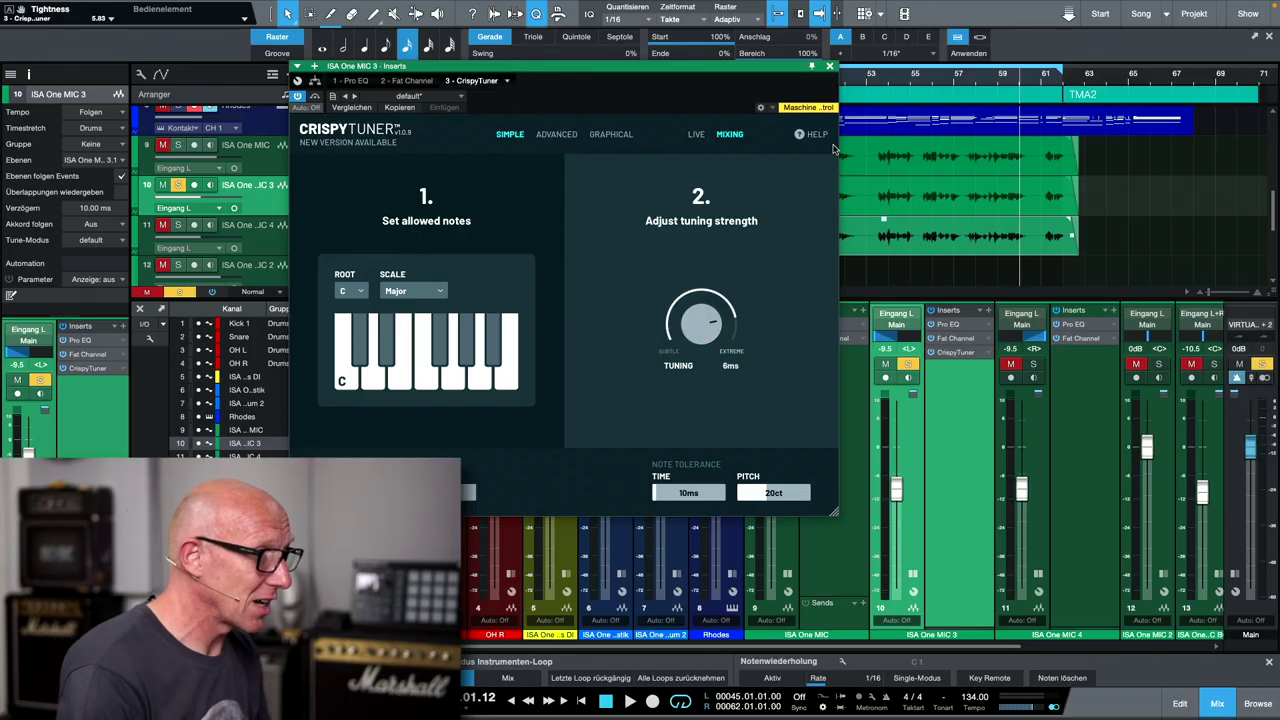
# Copy CrispyTuner to ISA One MIC 4 and set the copy's tuning to 16 ms, pitch tolerance to 16 ct and detune to -12 ct.
pyautogui.click(950, 352)
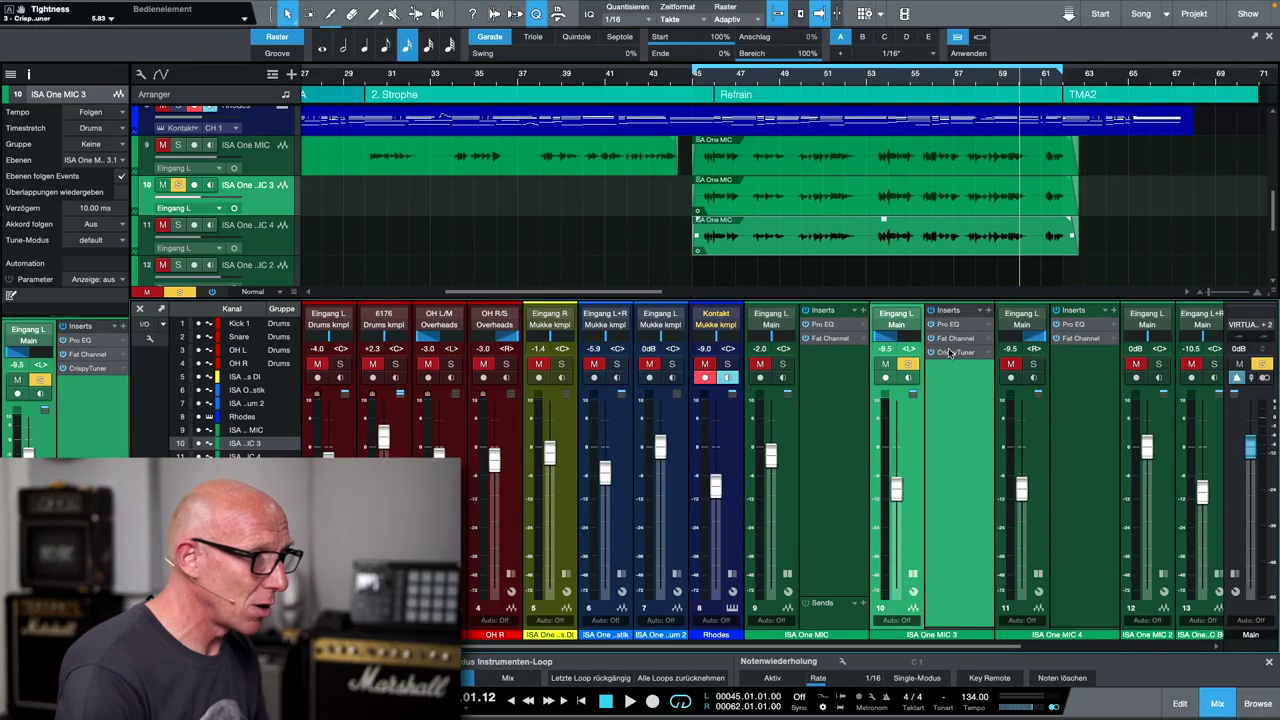
pyautogui.moveTo(978, 355); pyautogui.dragTo(1085, 354)
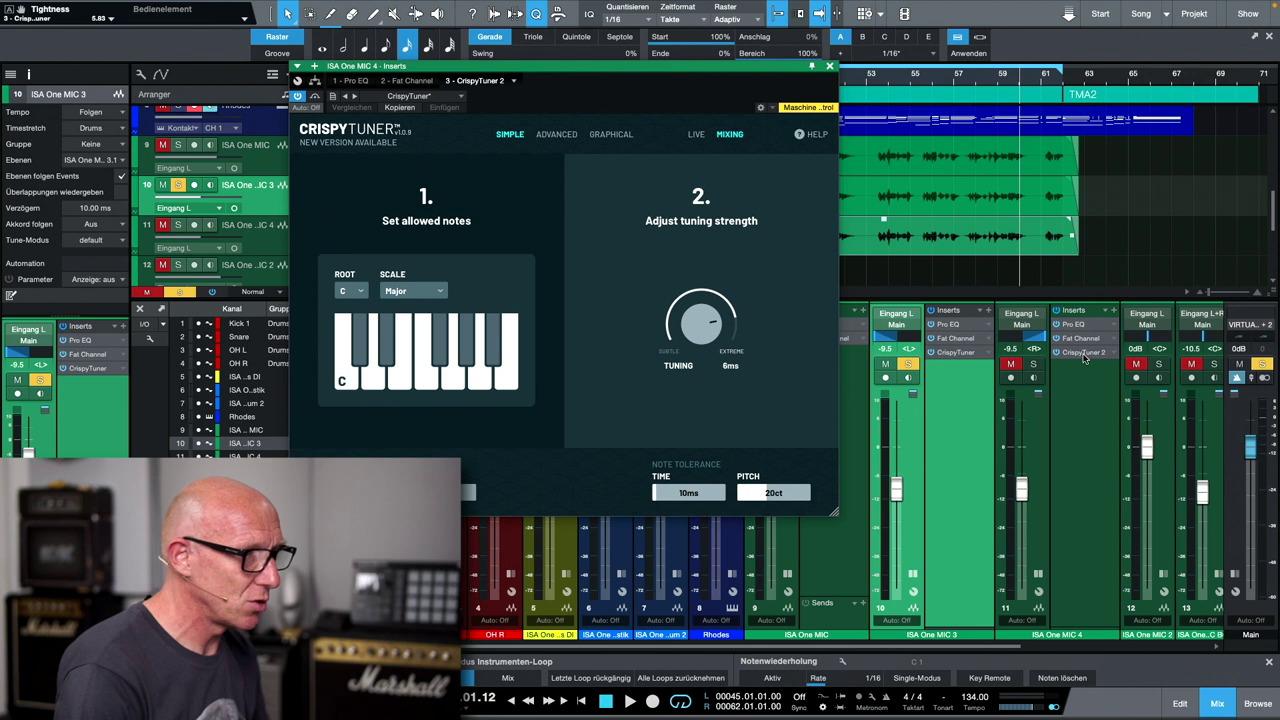
pyautogui.moveTo(700, 345); pyautogui.dragTo(700, 337)
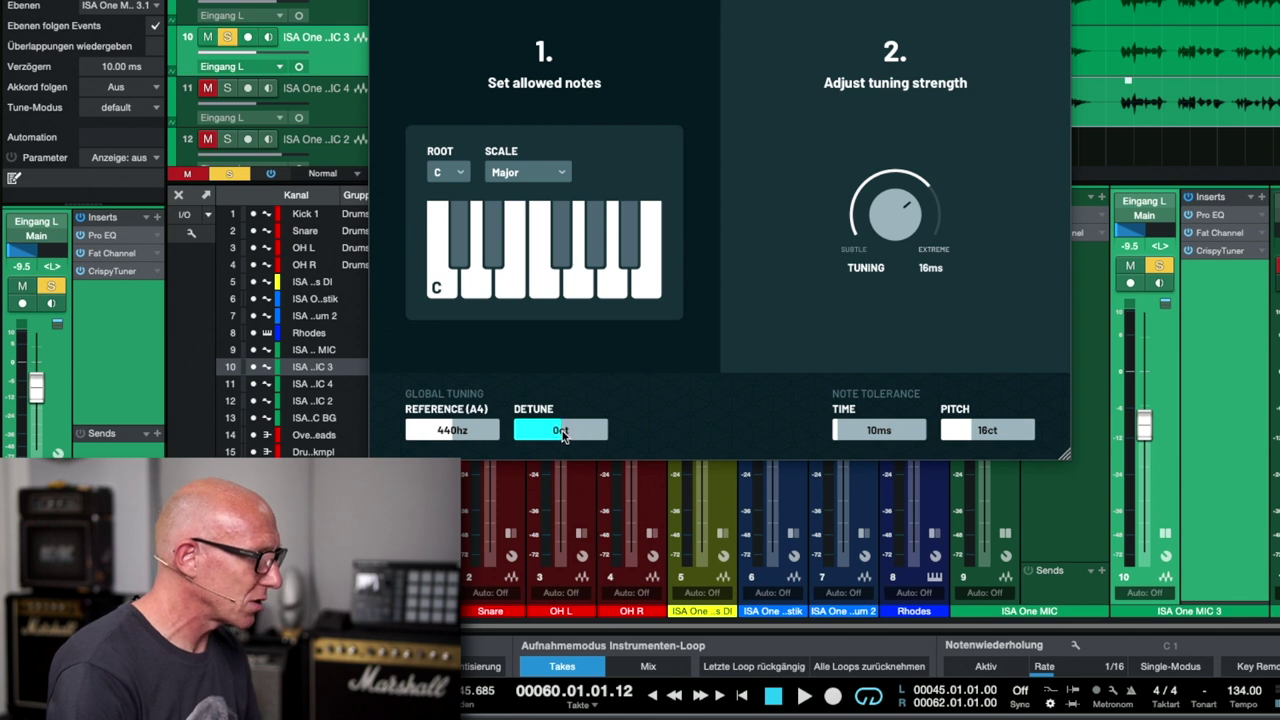
pyautogui.moveTo(562, 435); pyautogui.dragTo(562, 438)
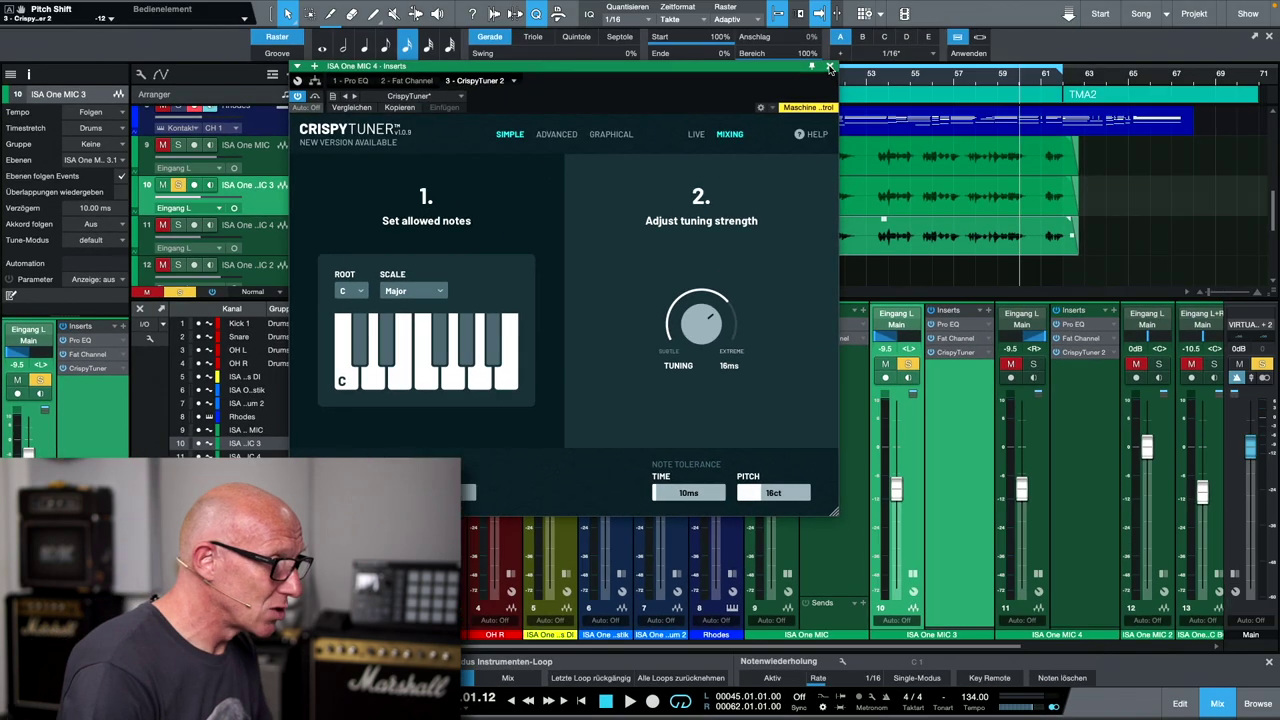
pyautogui.click(829, 67)
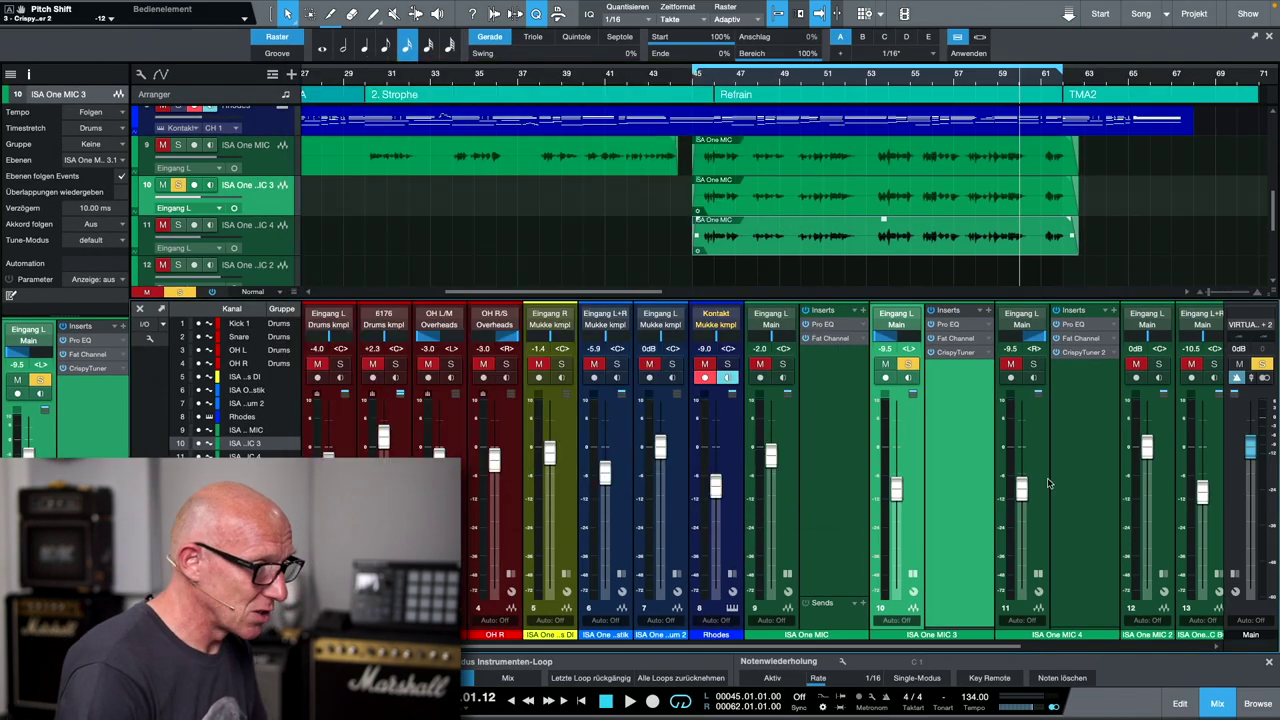
# Solo the lead vocal together with both doubles and pull the two doubles' faders all the way down.
pyautogui.click(1011, 364)
pyautogui.click(1033, 364)
pyautogui.click(783, 364)
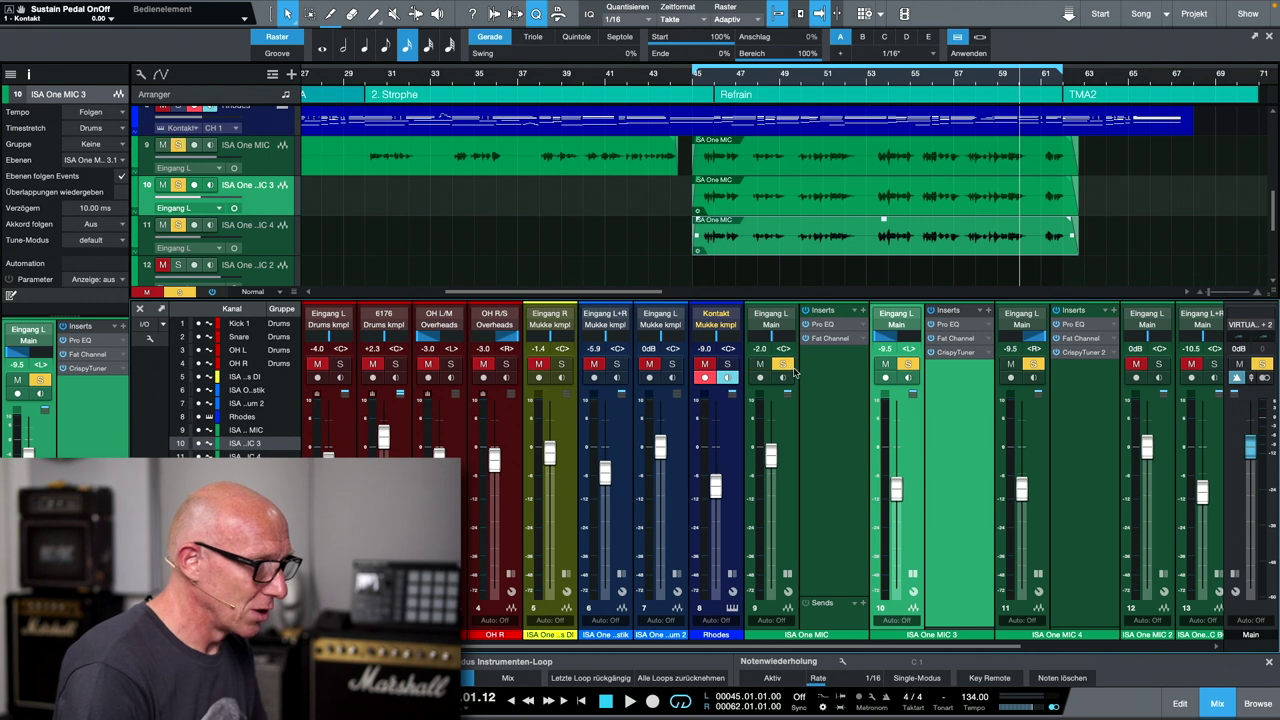
pyautogui.keyDown('ctrl'); pyautogui.click(1036, 465); pyautogui.keyUp('ctrl')
pyautogui.moveTo(1022, 488); pyautogui.dragTo(1018, 578)
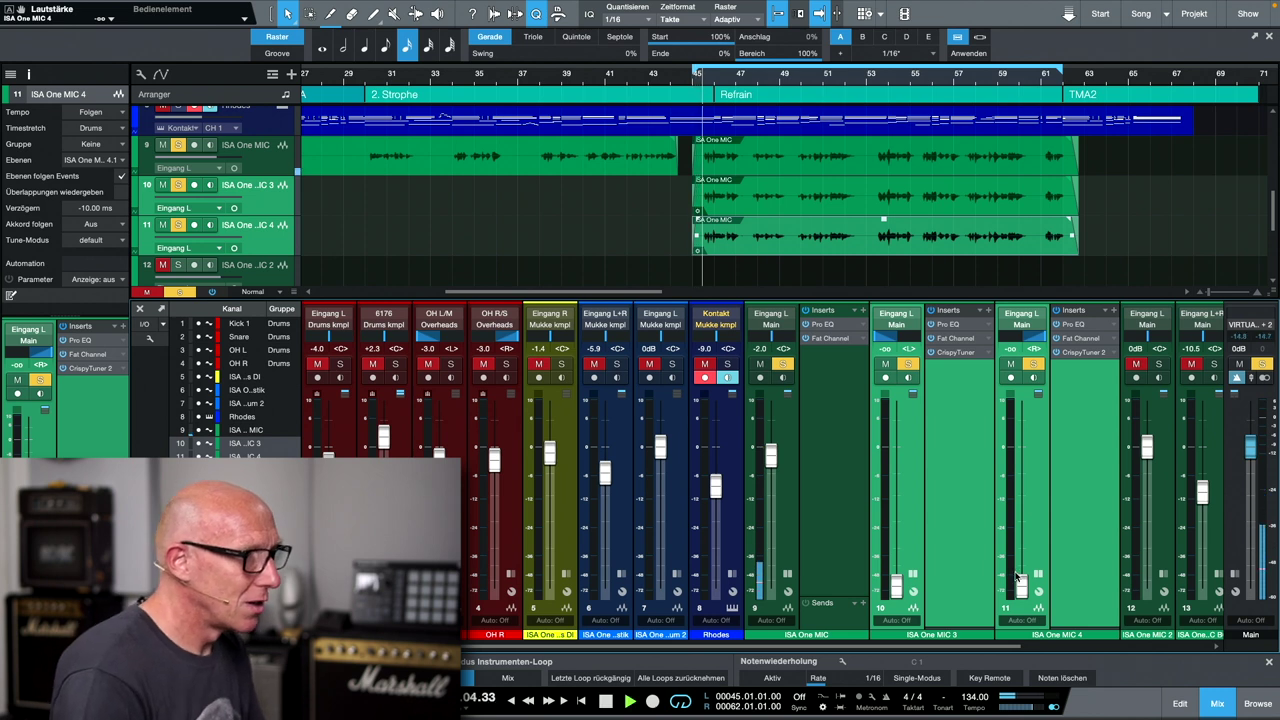
# Bring both doubles up to -12.1 dB while the full mix plays and compare the refrain with them muted and unmuted.
pyautogui.hscroll(1, 1018, 578)
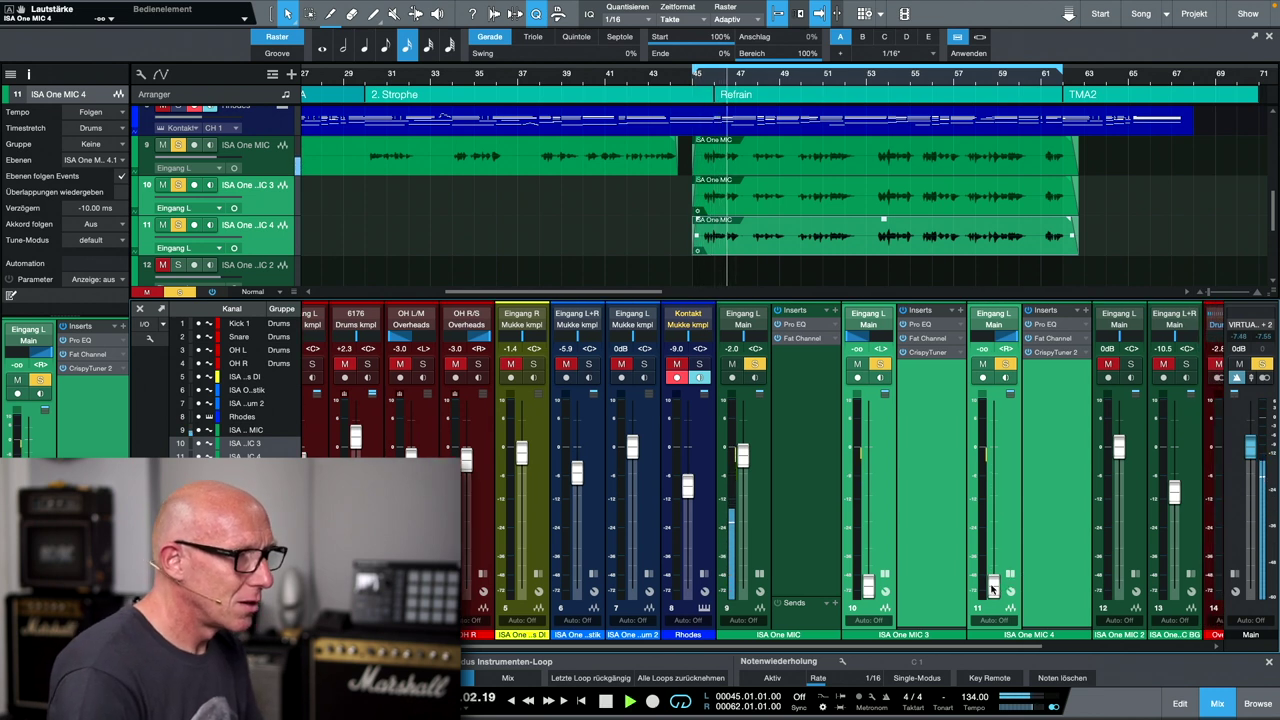
pyautogui.moveTo(993, 588); pyautogui.dragTo(999, 496)
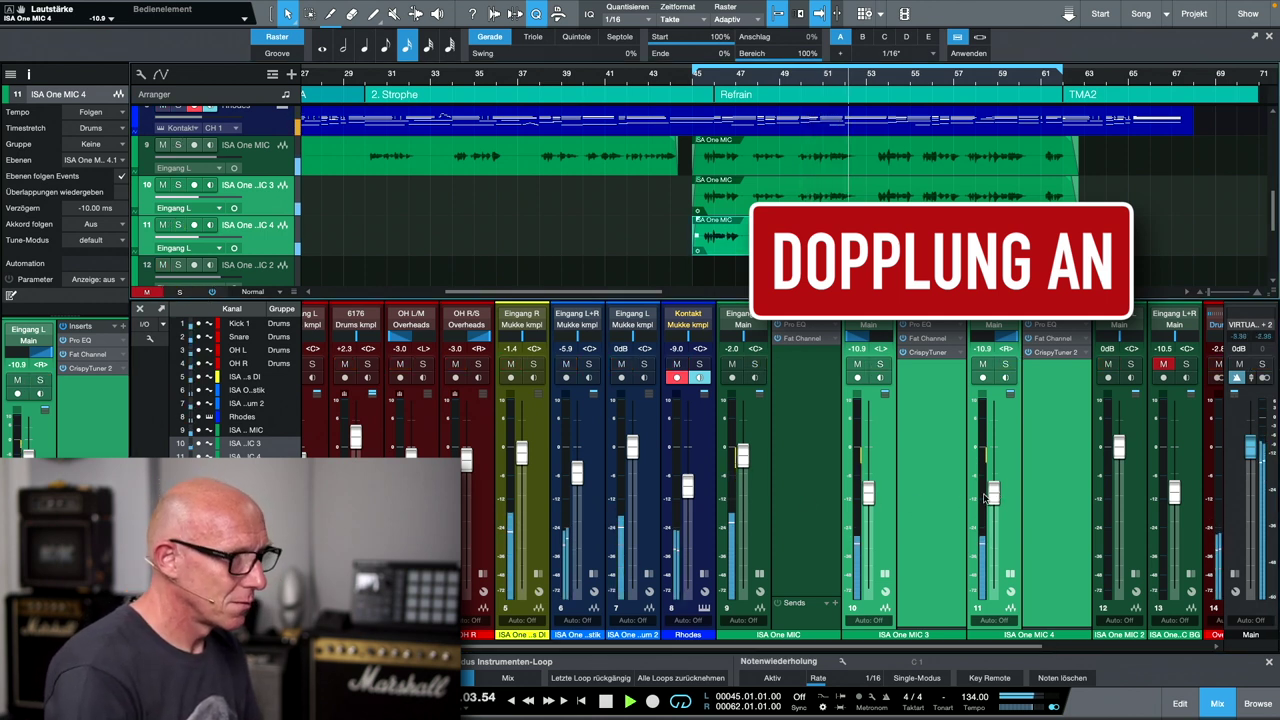
pyautogui.moveTo(993, 492); pyautogui.dragTo(995, 500)
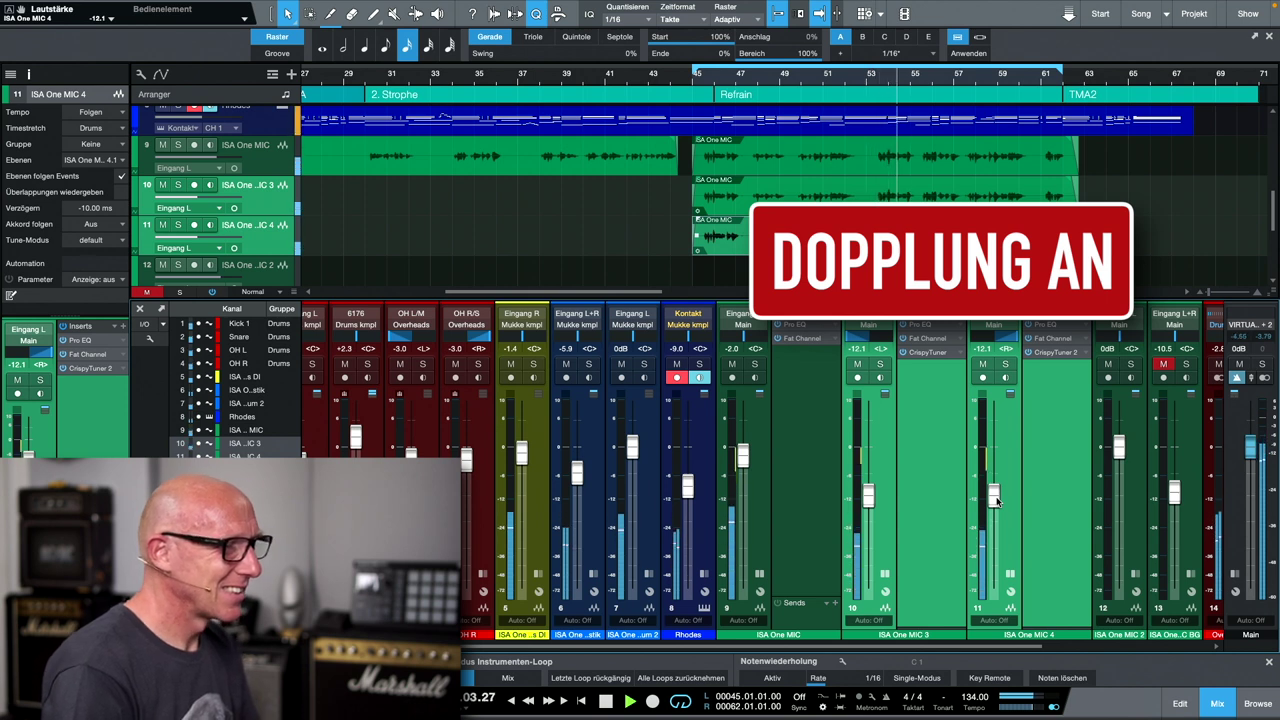
pyautogui.click(858, 365)
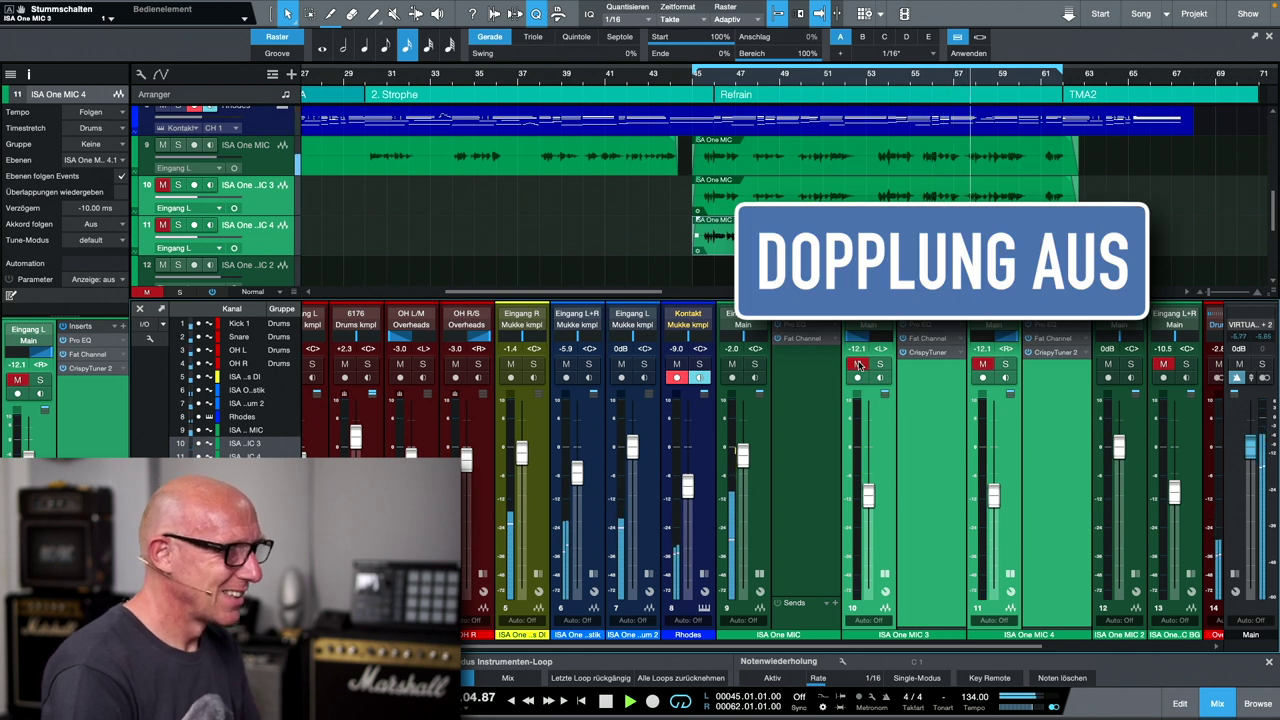
pyautogui.click(858, 365)
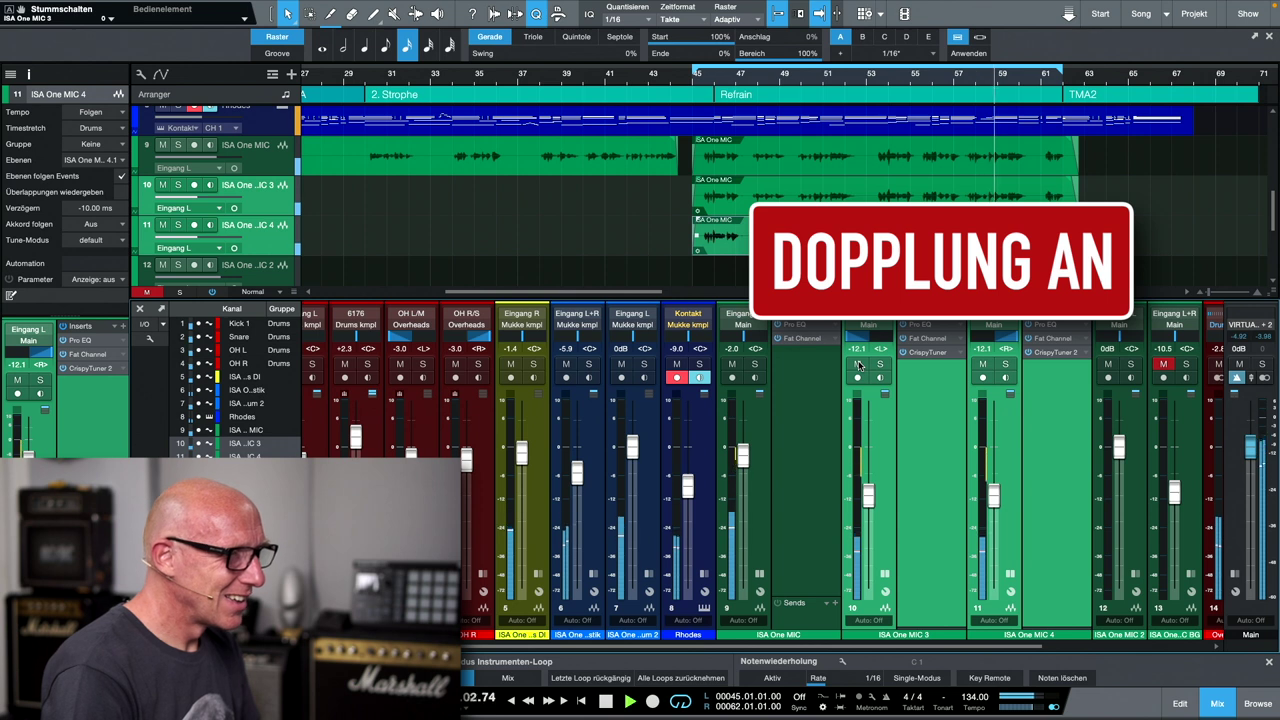